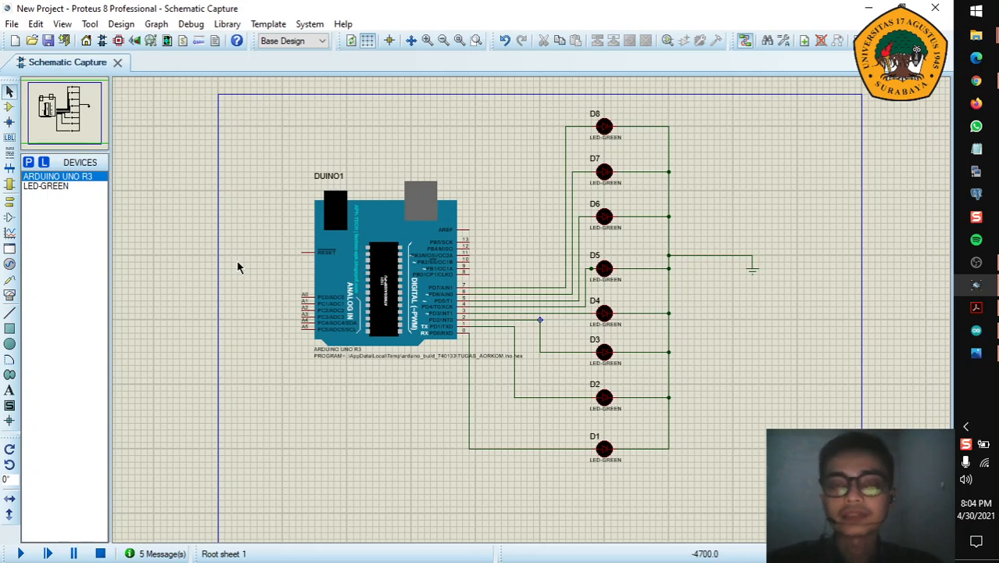
{"action": "left_click_drag", "start_coordinate": [263, 107], "coordinate": [804, 493]}
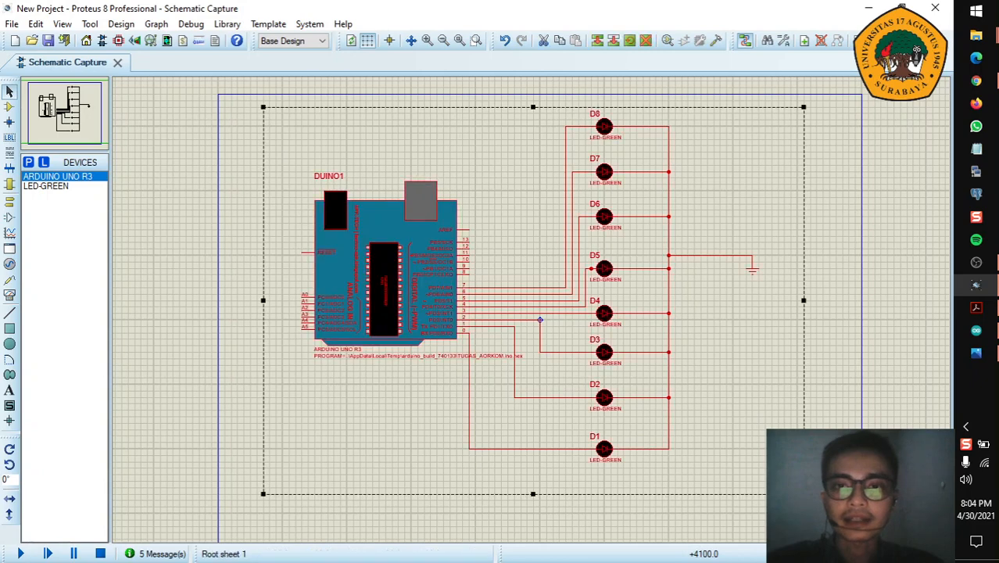
{"action": "left_click", "coordinate": [822, 404]}
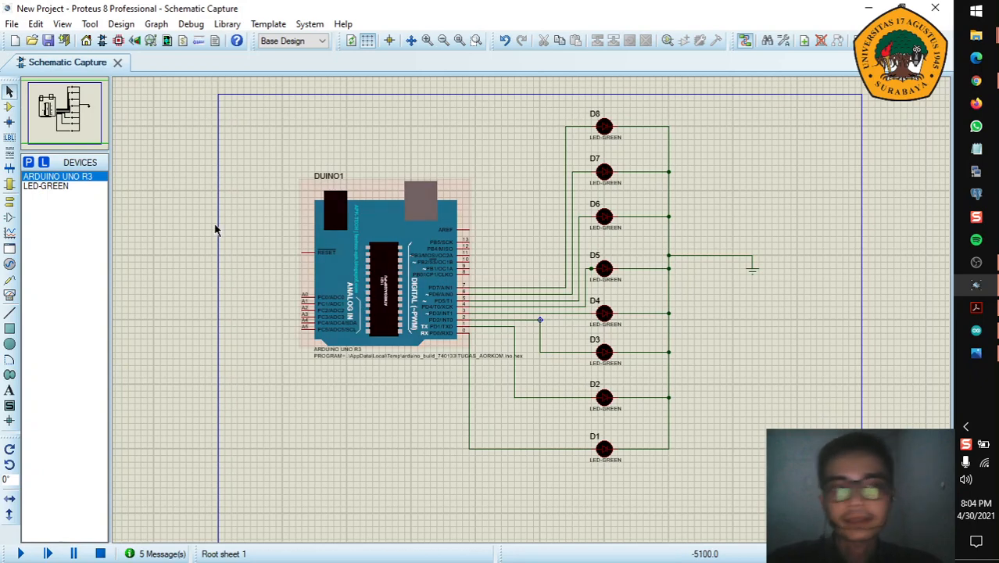
Search the device library for "arduino" and pick the ARDUINO UNO R3.
{"action": "left_click", "coordinate": [28, 163]}
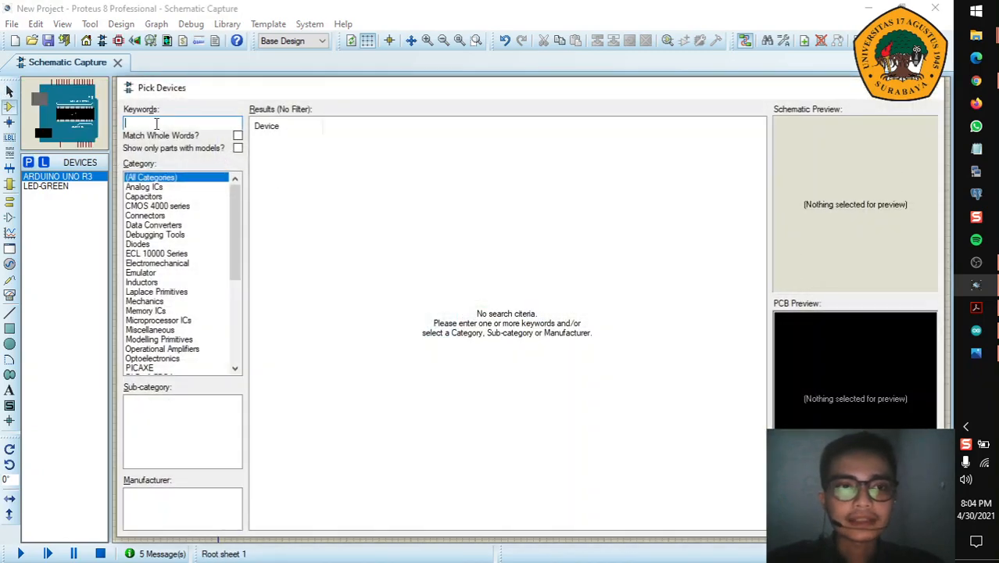
{"action": "type", "text": "arduio"}
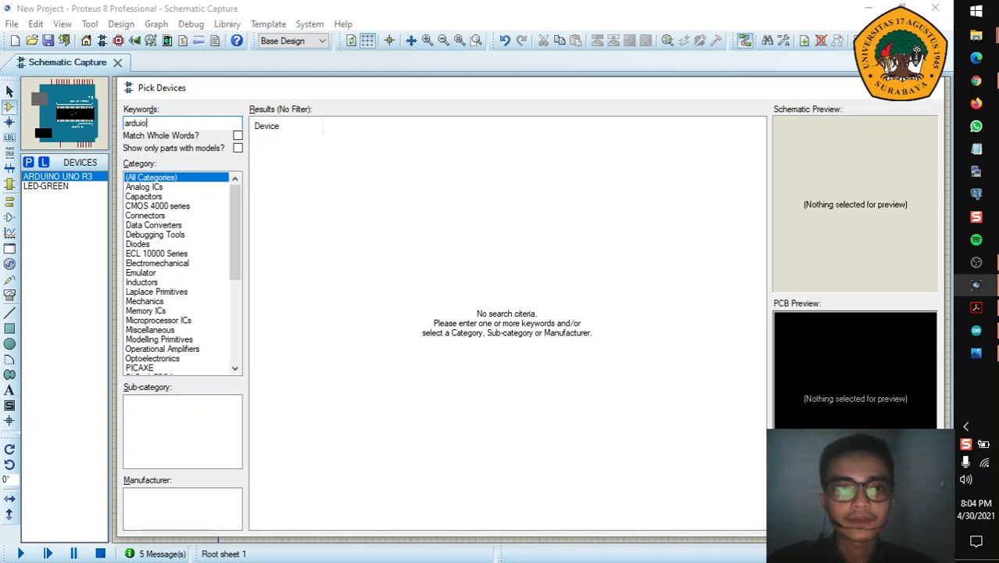
{"action": "type", "text": "nno"}
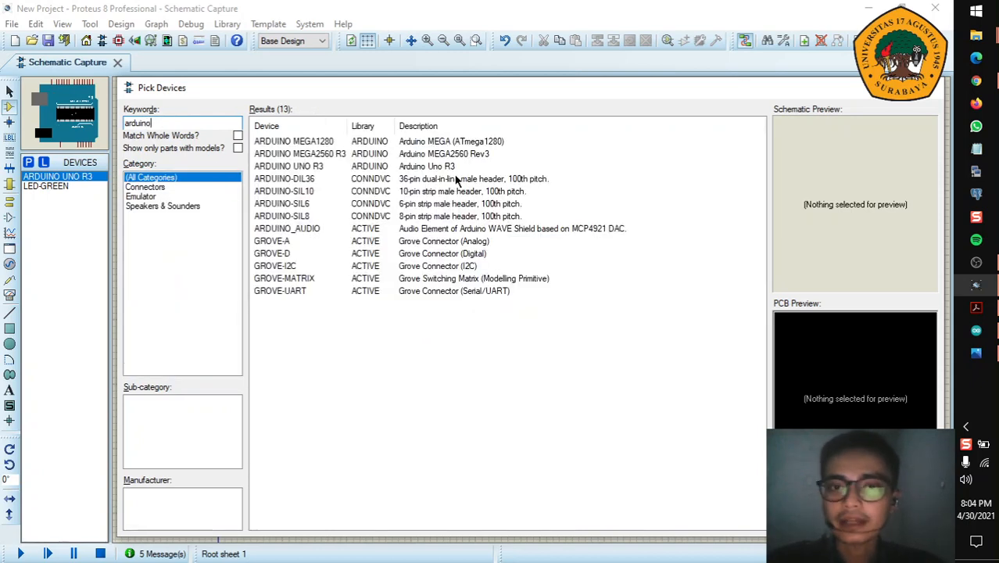
{"action": "left_click", "coordinate": [426, 164]}
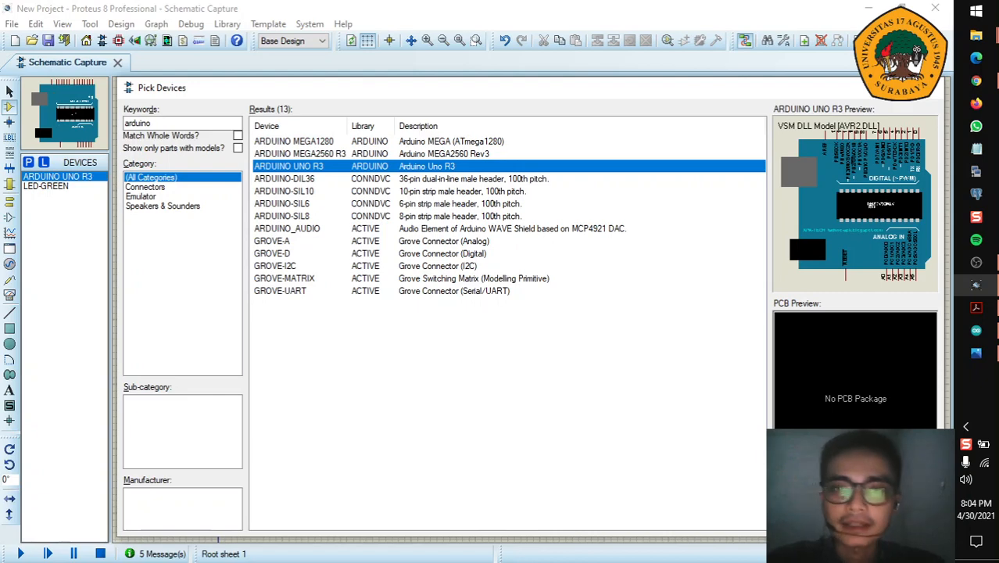
{"action": "left_click", "coordinate": [852, 522]}
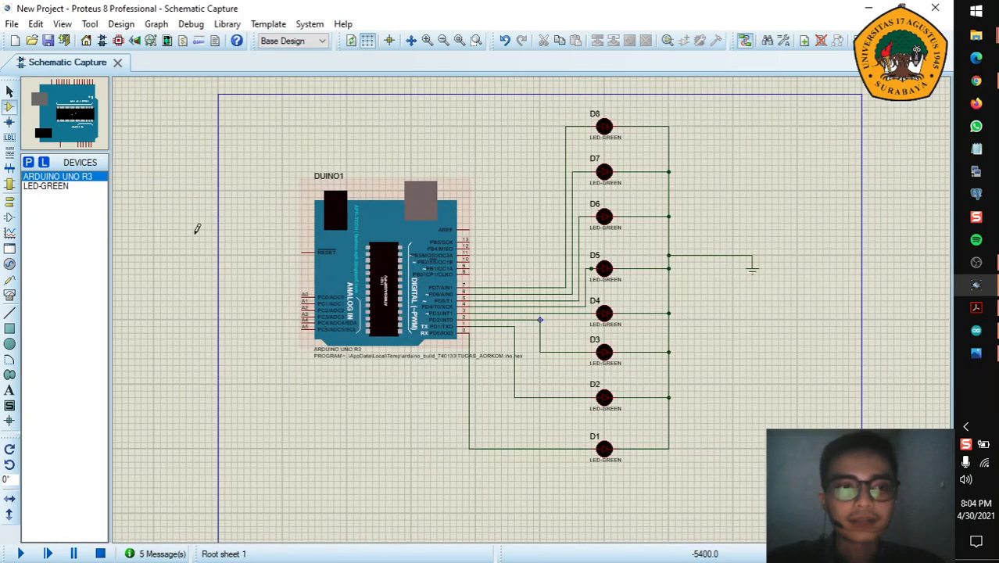
Search the device library for "led", look through the animated LED models including LED-GREEN, and close the library.
{"action": "left_click", "coordinate": [29, 162]}
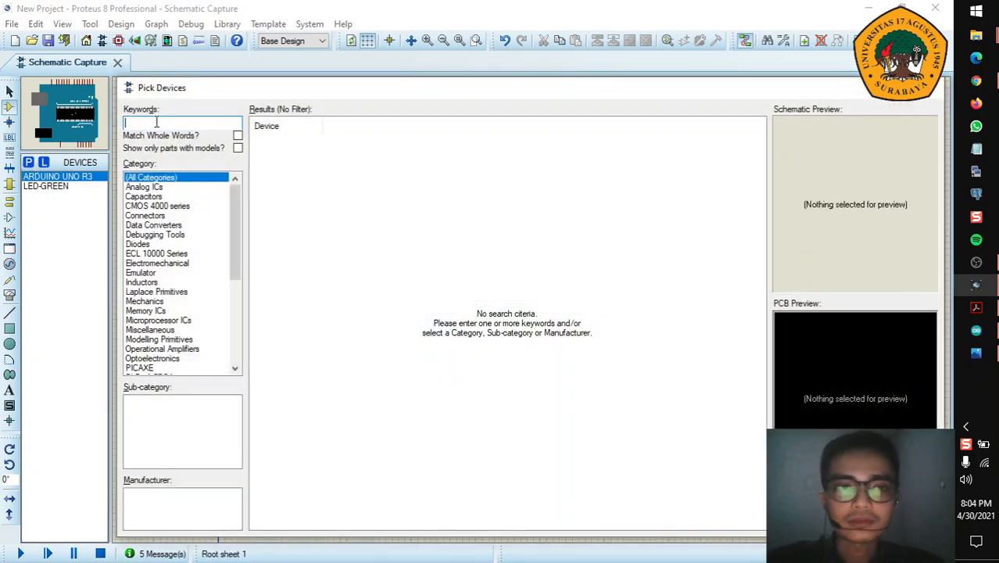
{"action": "type", "text": "le"}
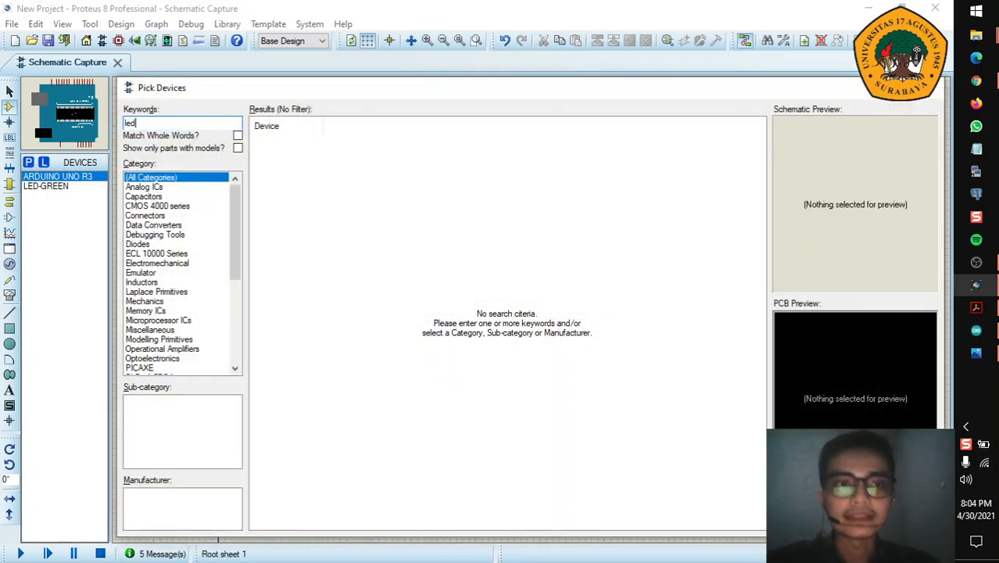
{"action": "type", "text": "d"}
{"action": "scroll", "coordinate": [422, 283], "scroll_direction": "down", "scroll_amount": 8}
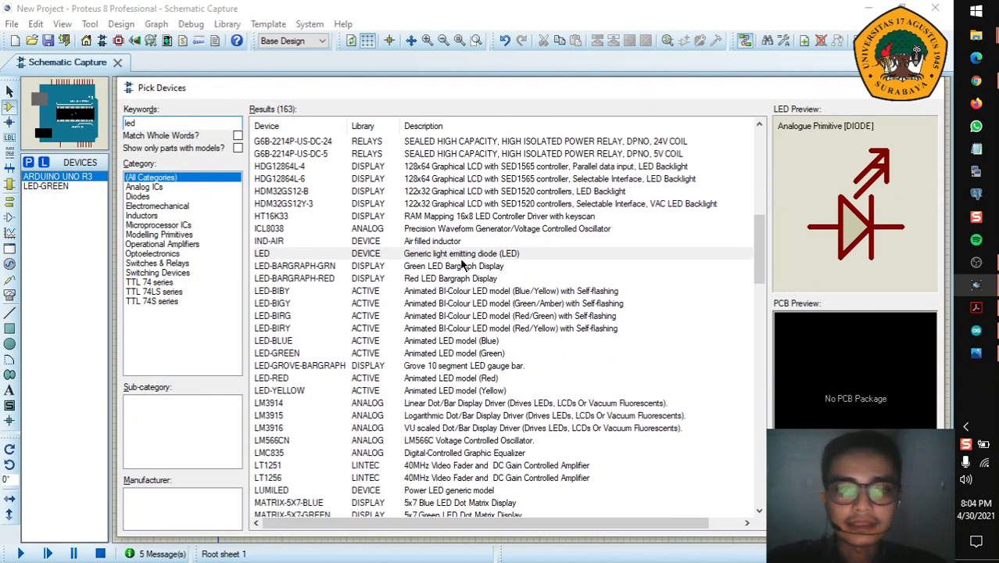
{"action": "left_click", "coordinate": [511, 342]}
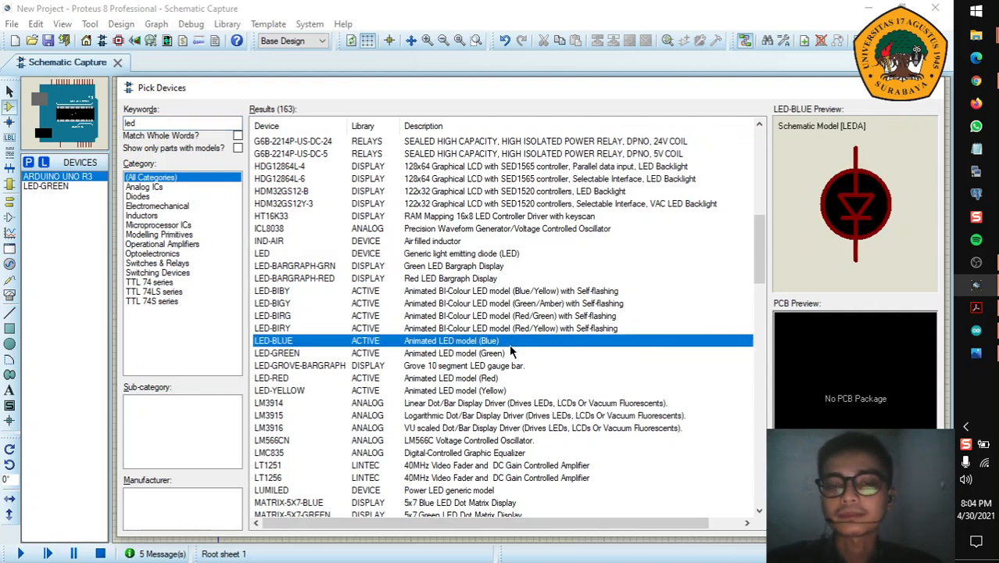
{"action": "left_click", "coordinate": [513, 354]}
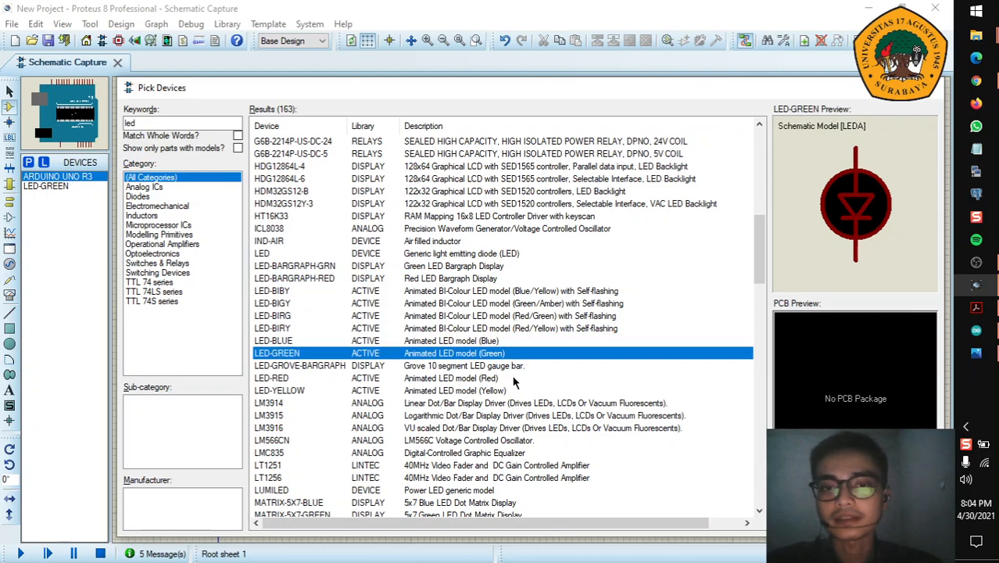
{"action": "left_click", "coordinate": [515, 380]}
{"action": "left_click", "coordinate": [504, 354]}
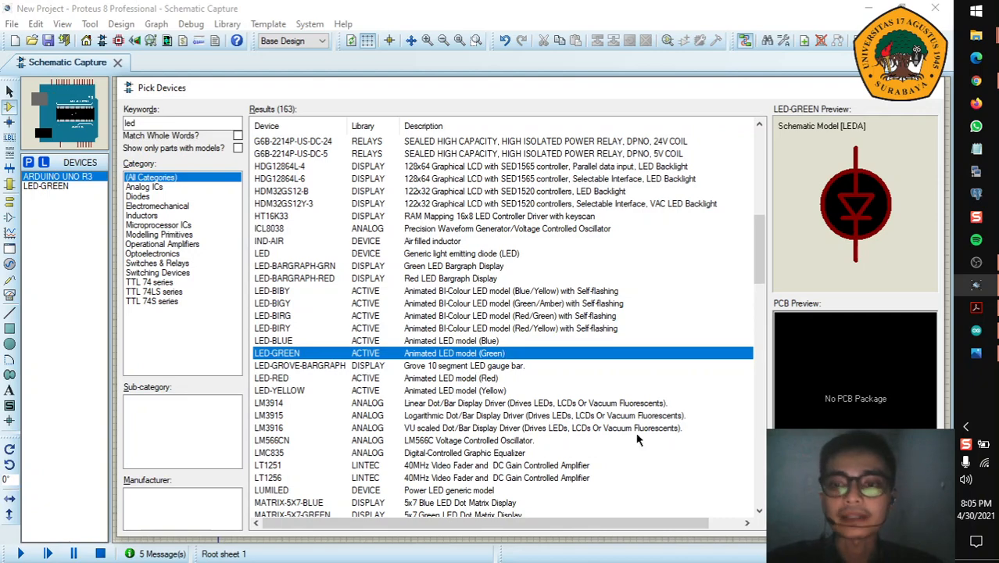
{"action": "left_click", "coordinate": [912, 522]}
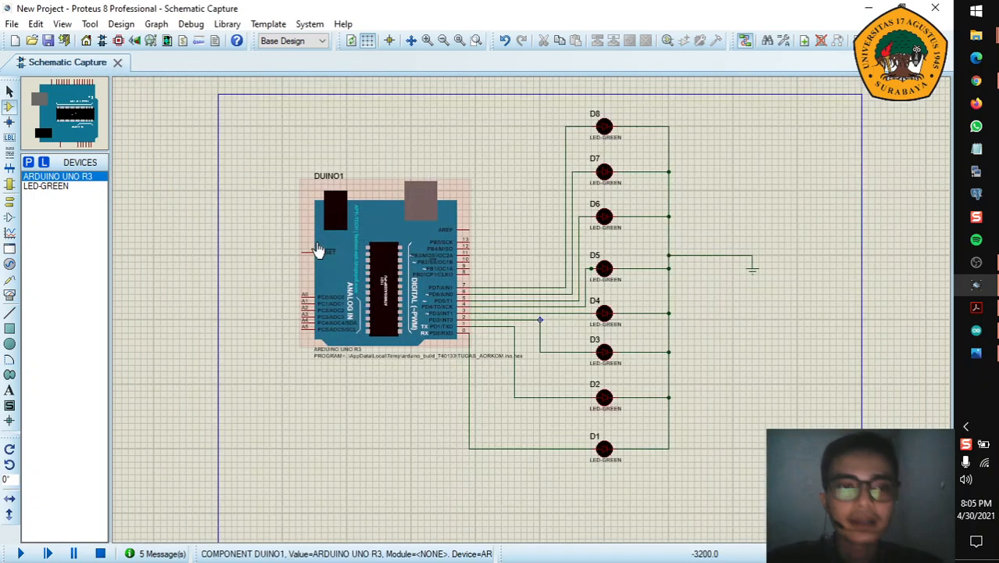
{"action": "left_click", "coordinate": [177, 214]}
{"action": "left_click", "coordinate": [229, 209]}
{"action": "left_click", "coordinate": [228, 209]}
{"action": "key", "text": "Delete"}
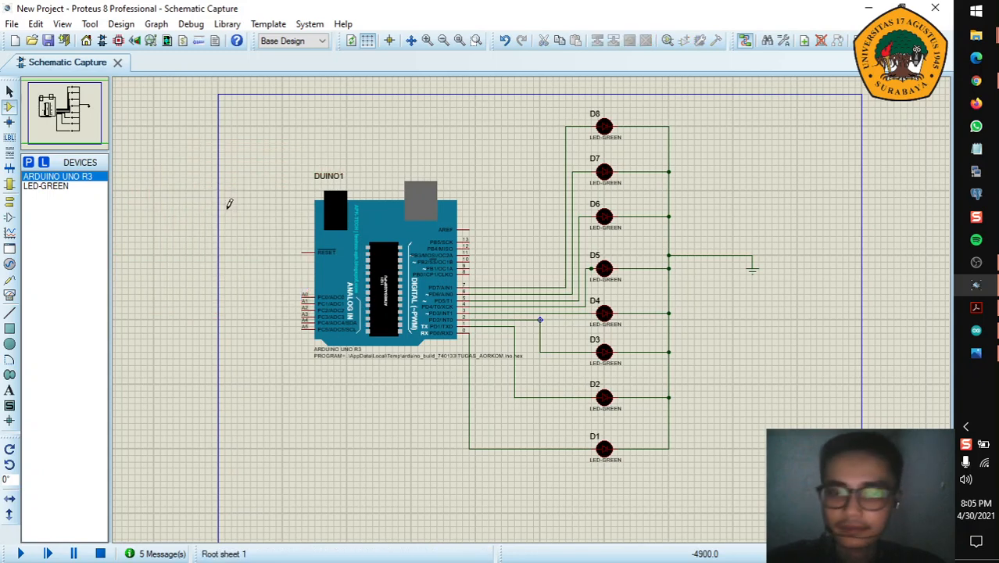
Show the list of terminals containing GROUND and return to selection mode.
{"action": "left_click", "coordinate": [13, 202]}
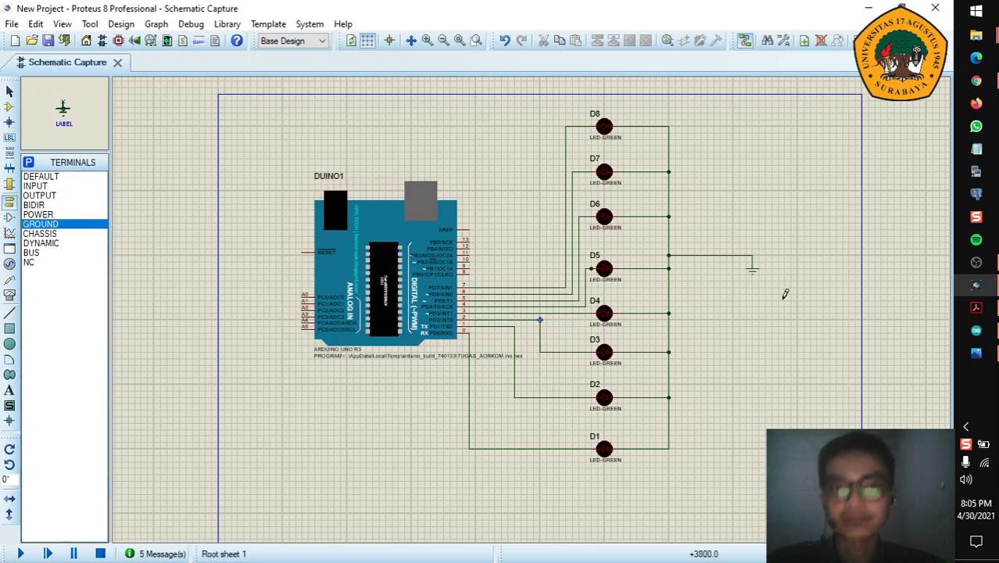
{"action": "left_click", "coordinate": [9, 94]}
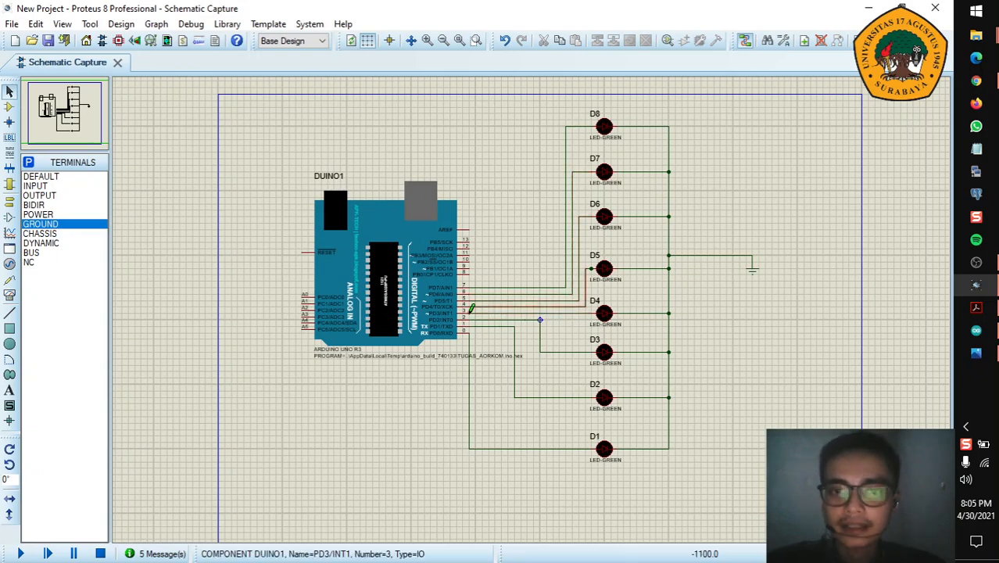
Draw a trial wire from Arduino pin 8 to the anode side of LED D5, and delete that wire.
{"action": "scroll", "coordinate": [531, 312], "scroll_direction": "up", "scroll_amount": 3}
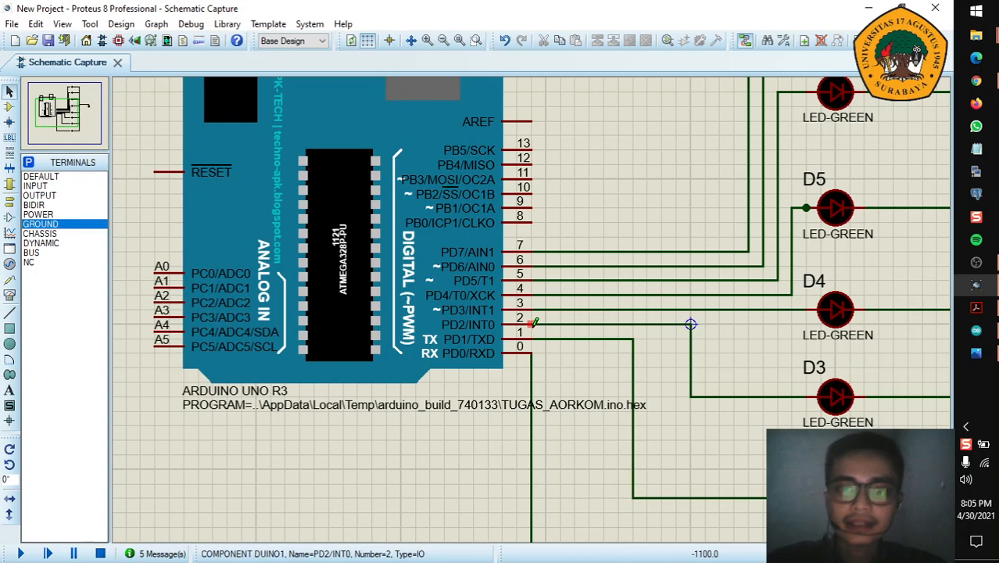
{"action": "left_click", "coordinate": [530, 225]}
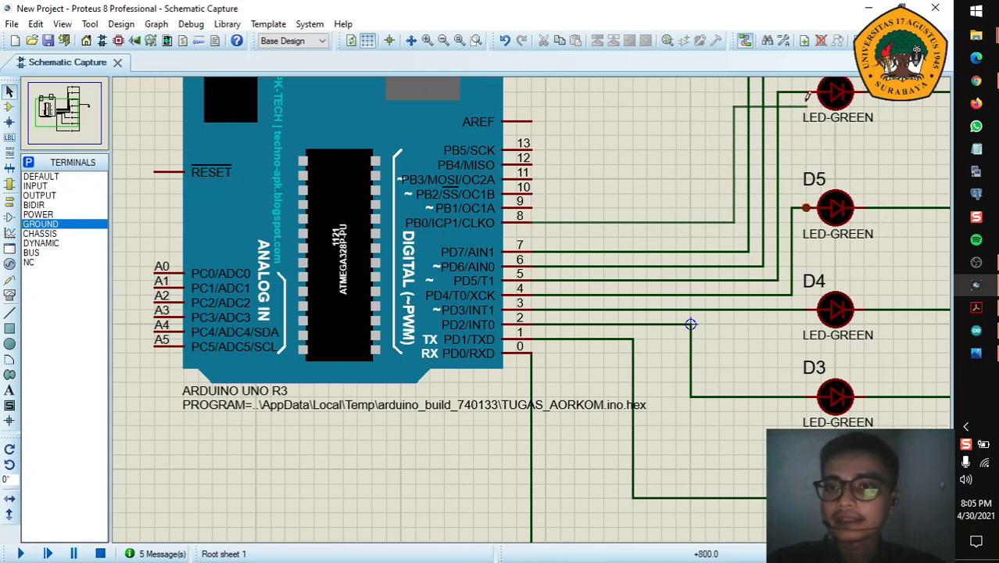
{"action": "left_click", "coordinate": [533, 223]}
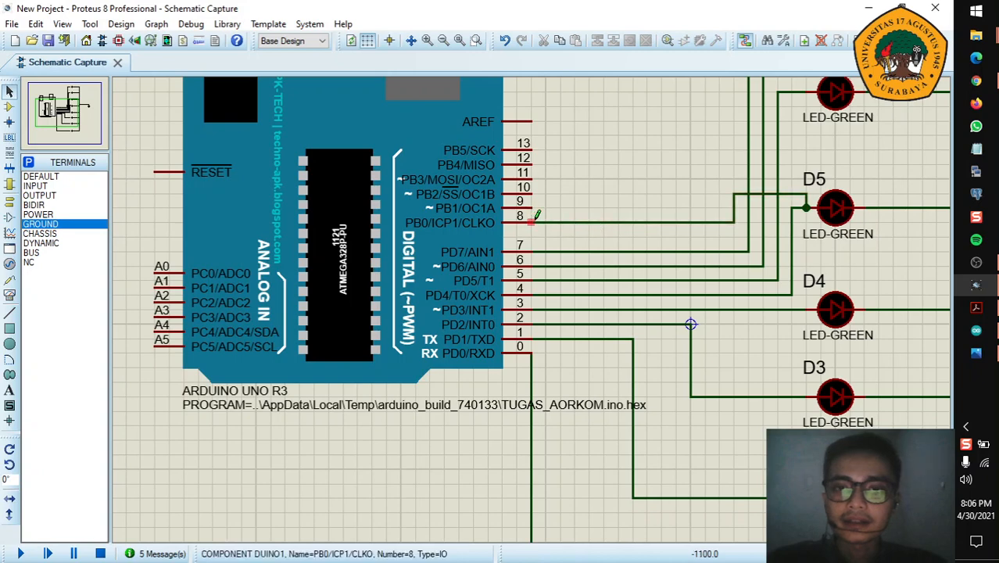
{"action": "left_click", "coordinate": [548, 223]}
{"action": "key", "text": "Delete"}
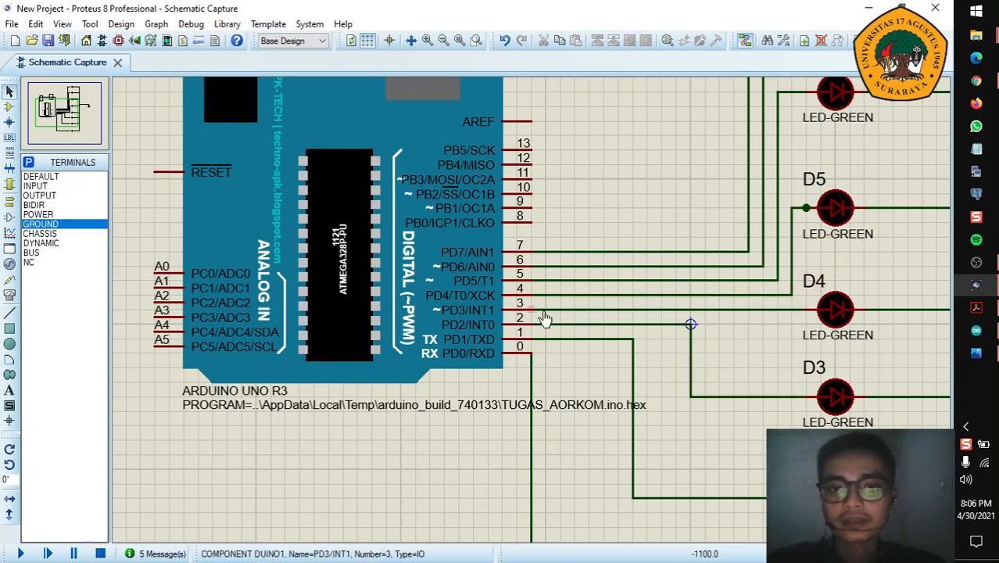
Examine the wiring from Arduino pins 0 to 7 to LEDs D1 to D8 and their shared ground connection.
{"action": "scroll", "coordinate": [695, 359], "scroll_direction": "down", "scroll_amount": 2}
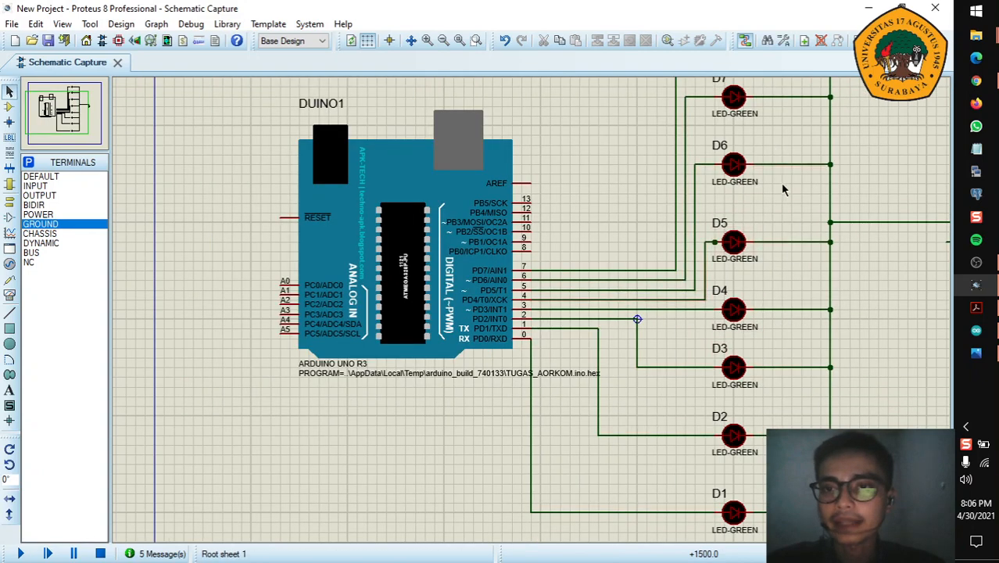
{"action": "scroll", "coordinate": [770, 192], "scroll_direction": "up", "scroll_amount": 2}
{"action": "scroll", "coordinate": [497, 342], "scroll_direction": "down", "scroll_amount": 2}
{"action": "scroll", "coordinate": [379, 413], "scroll_direction": "up", "scroll_amount": 2}
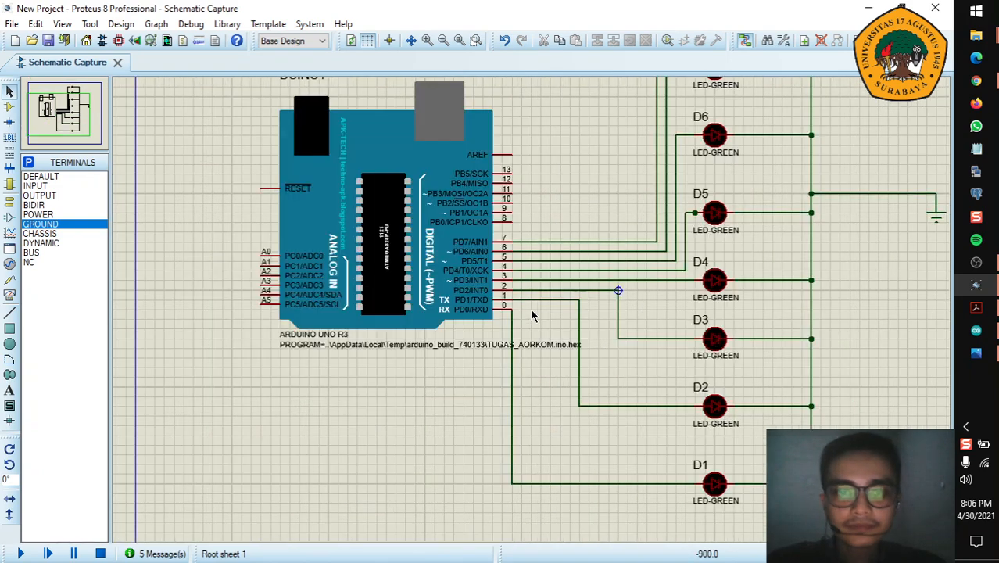
{"action": "scroll", "coordinate": [822, 309], "scroll_direction": "down", "scroll_amount": 2}
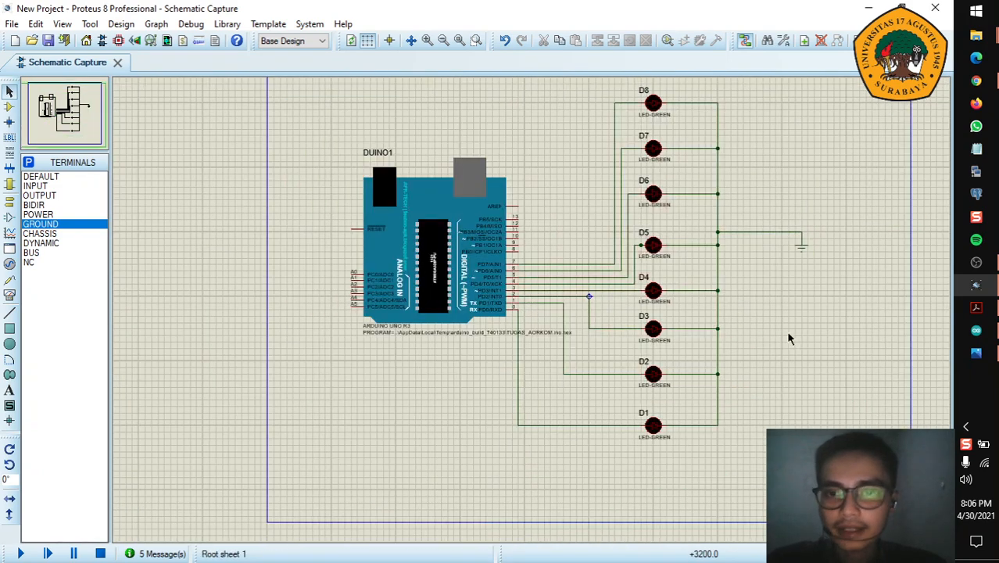
{"action": "scroll", "coordinate": [828, 252], "scroll_direction": "up", "scroll_amount": 2}
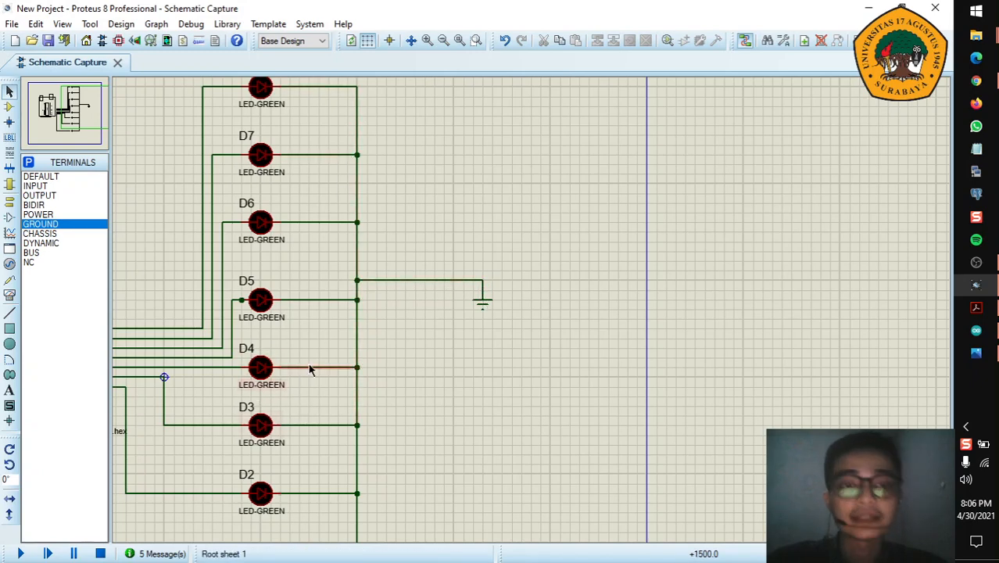
{"action": "scroll", "coordinate": [311, 368], "scroll_direction": "down", "scroll_amount": 1}
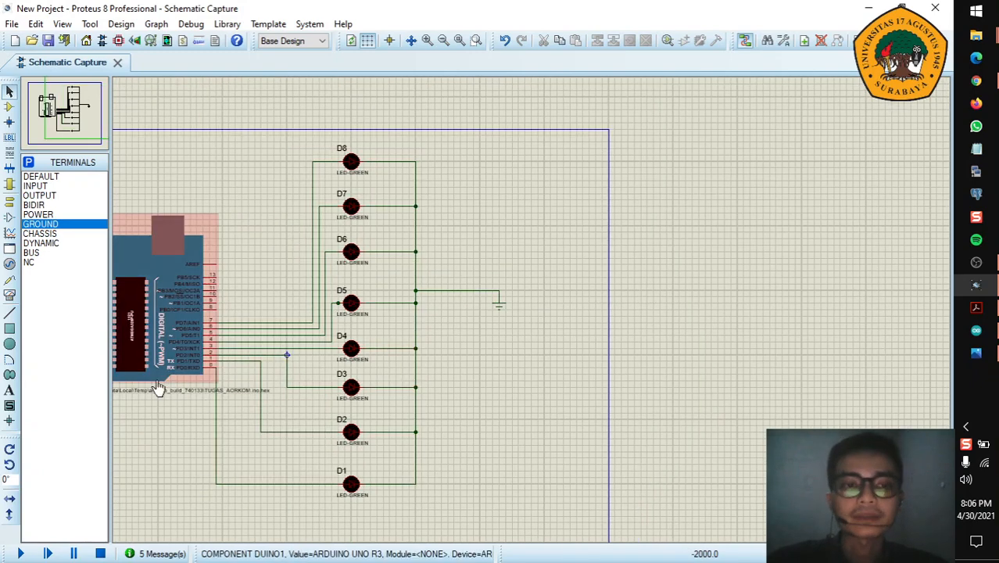
{"action": "scroll", "coordinate": [234, 375], "scroll_direction": "down", "scroll_amount": 1}
{"action": "scroll", "coordinate": [301, 358], "scroll_direction": "up", "scroll_amount": 1}
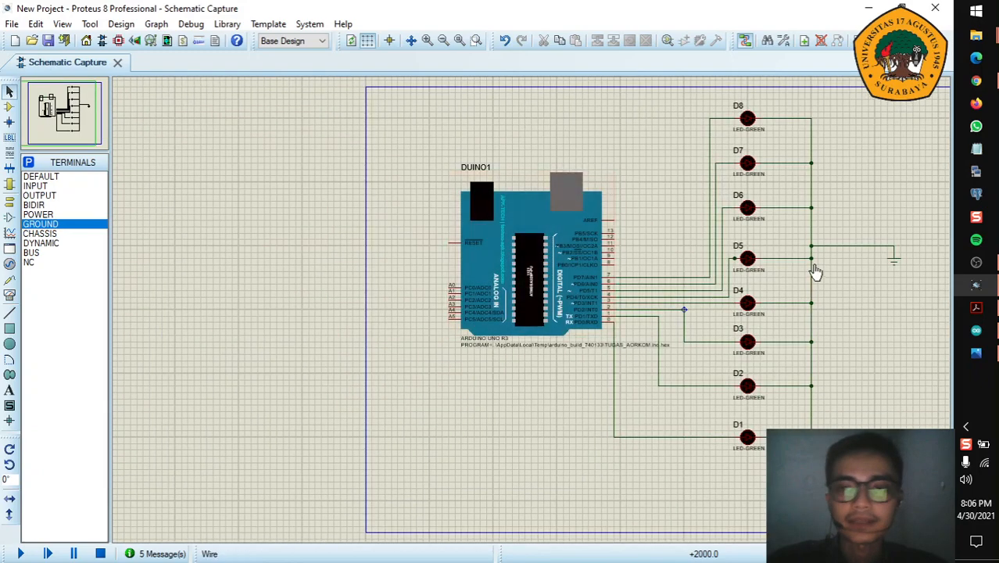
{"action": "scroll", "coordinate": [814, 272], "scroll_direction": "up", "scroll_amount": 1}
{"action": "scroll", "coordinate": [405, 336], "scroll_direction": "down", "scroll_amount": 1}
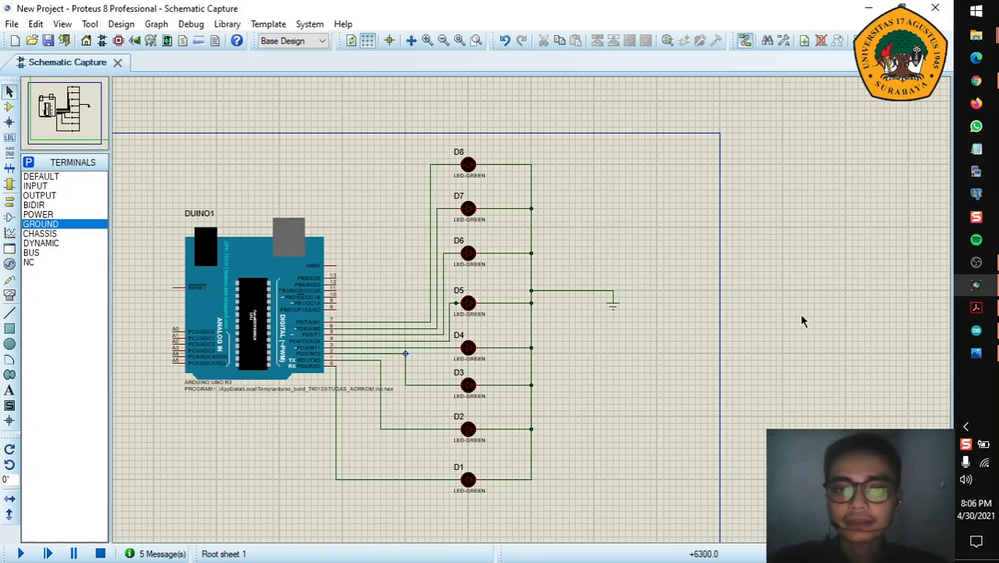
Switch to the Arduino IDE and show the start of the TUGAS_AORKOM sketch.
{"action": "left_click", "coordinate": [993, 333]}
{"action": "left_click_drag", "start_coordinate": [299, 102], "coordinate": [481, 102]}
{"action": "scroll", "coordinate": [475, 325], "scroll_direction": "up", "scroll_amount": 12}
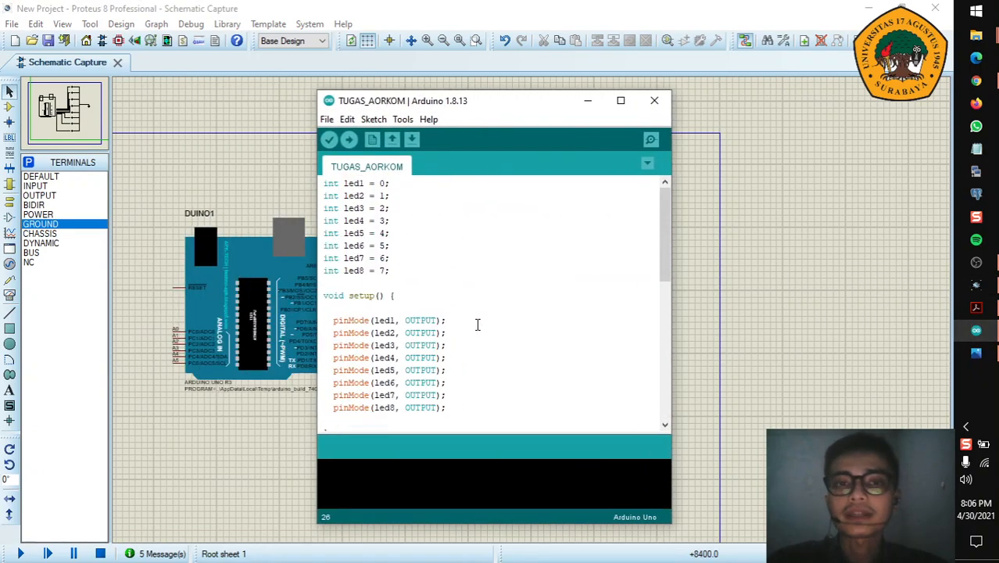
Place the sketch window beside the circuit and review the pin declarations of led1 to led8.
{"action": "left_click", "coordinate": [429, 245]}
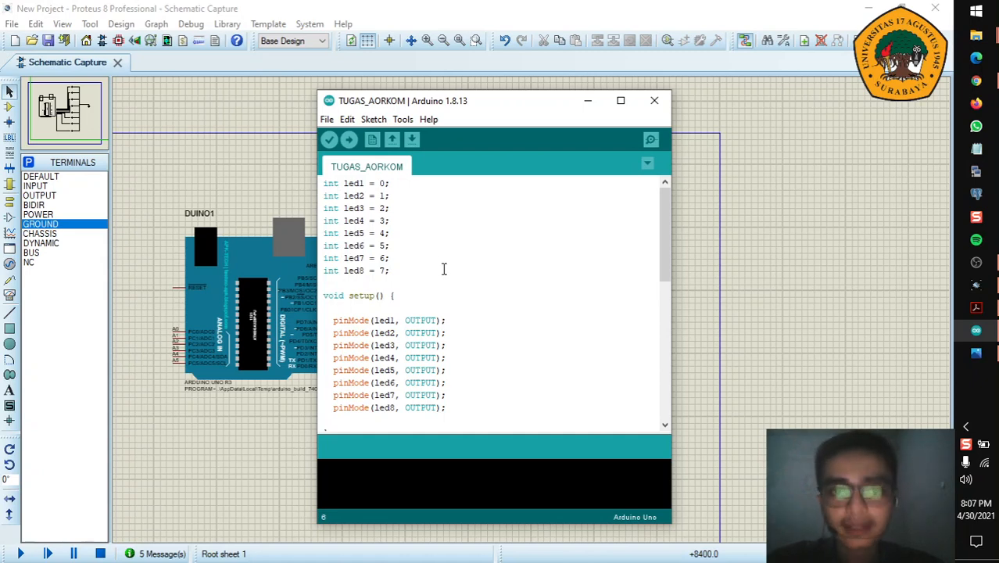
{"action": "left_click_drag", "start_coordinate": [389, 271], "coordinate": [313, 192]}
{"action": "left_click_drag", "start_coordinate": [479, 107], "coordinate": [727, 109]}
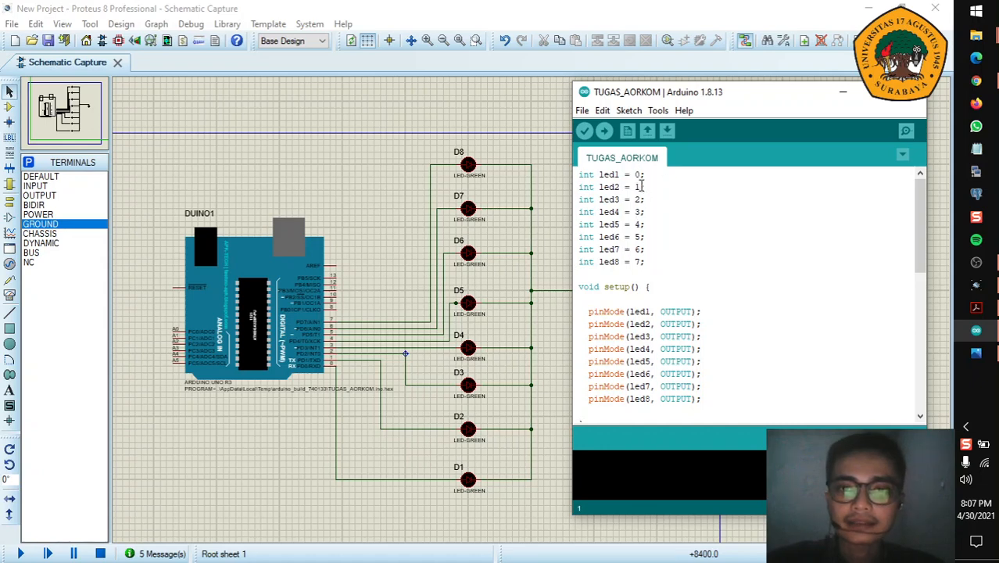
{"action": "left_click_drag", "start_coordinate": [636, 175], "coordinate": [646, 174]}
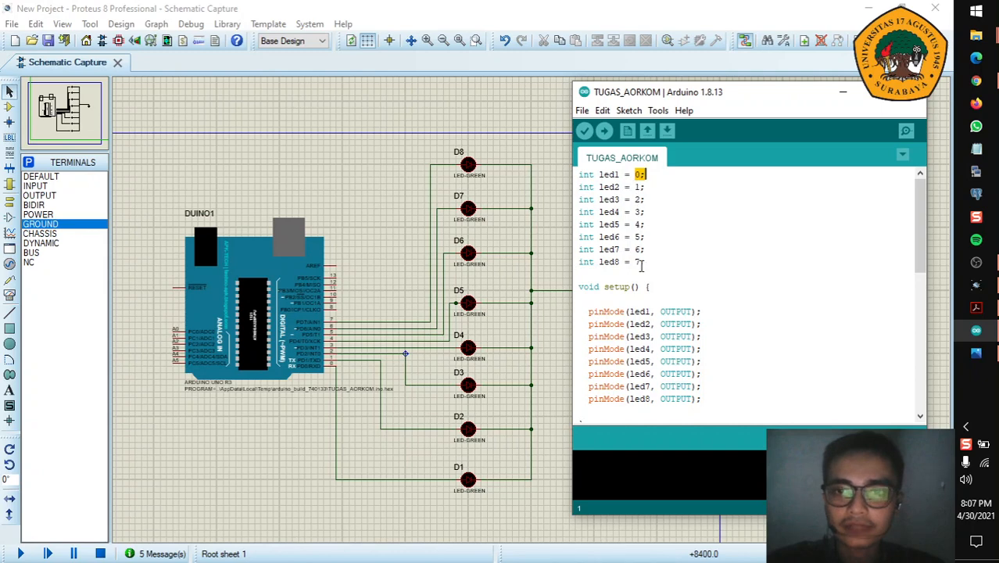
{"action": "left_click_drag", "start_coordinate": [645, 261], "coordinate": [630, 176]}
{"action": "left_click", "coordinate": [738, 302]}
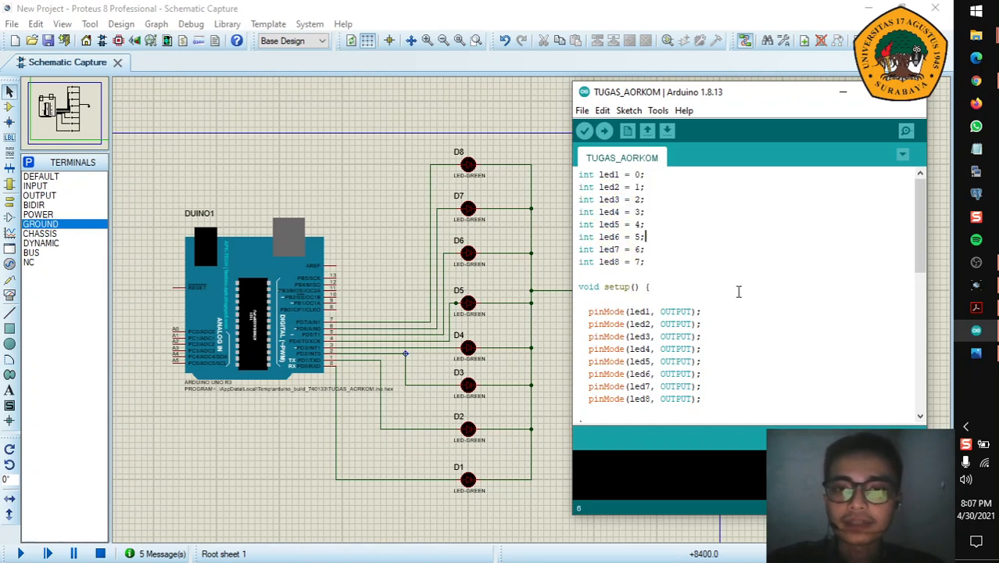
Review the pinMode OUTPUT calls for the LEDs in the sketch's setup() function.
{"action": "scroll", "coordinate": [738, 291], "scroll_direction": "down", "scroll_amount": 1}
{"action": "scroll", "coordinate": [737, 292], "scroll_direction": "down", "scroll_amount": 1}
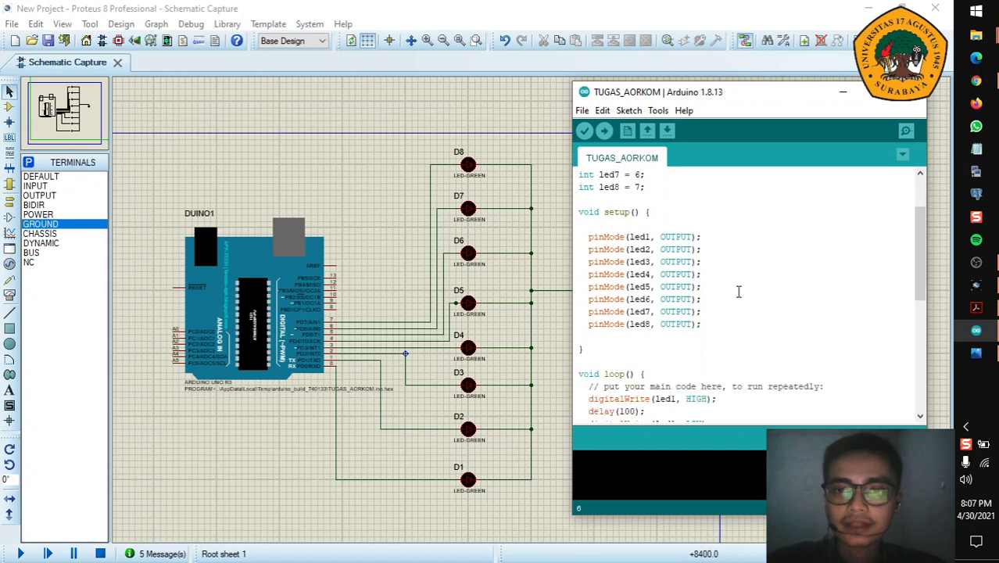
{"action": "left_click", "coordinate": [637, 213]}
{"action": "left_click_drag", "start_coordinate": [594, 236], "coordinate": [639, 236]}
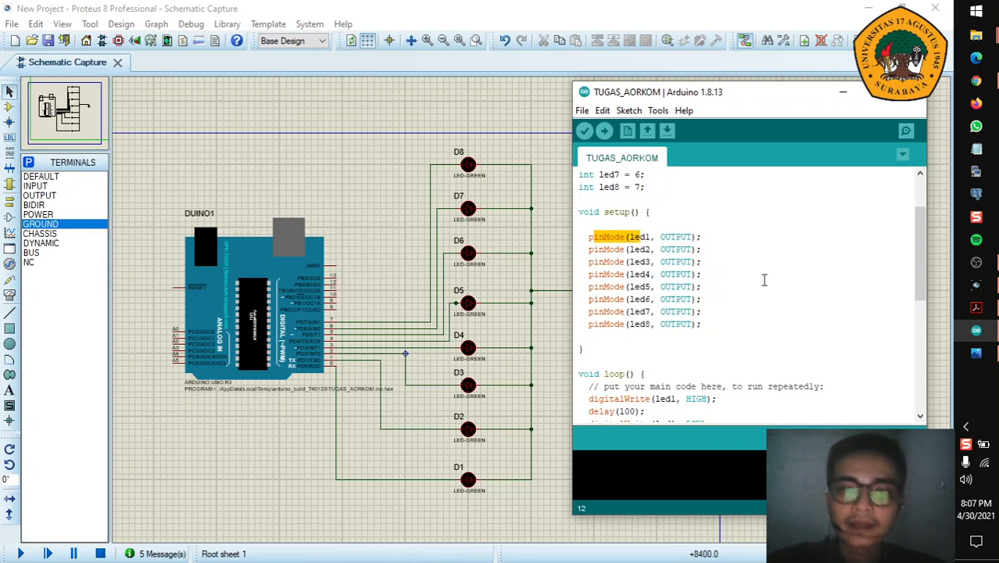
Preview the loop() function, then recheck the OUTPUT mode of the final pinMode calls up to led8 in setup().
{"action": "scroll", "coordinate": [765, 280], "scroll_direction": "down", "scroll_amount": 3}
{"action": "scroll", "coordinate": [765, 280], "scroll_direction": "down", "scroll_amount": 2}
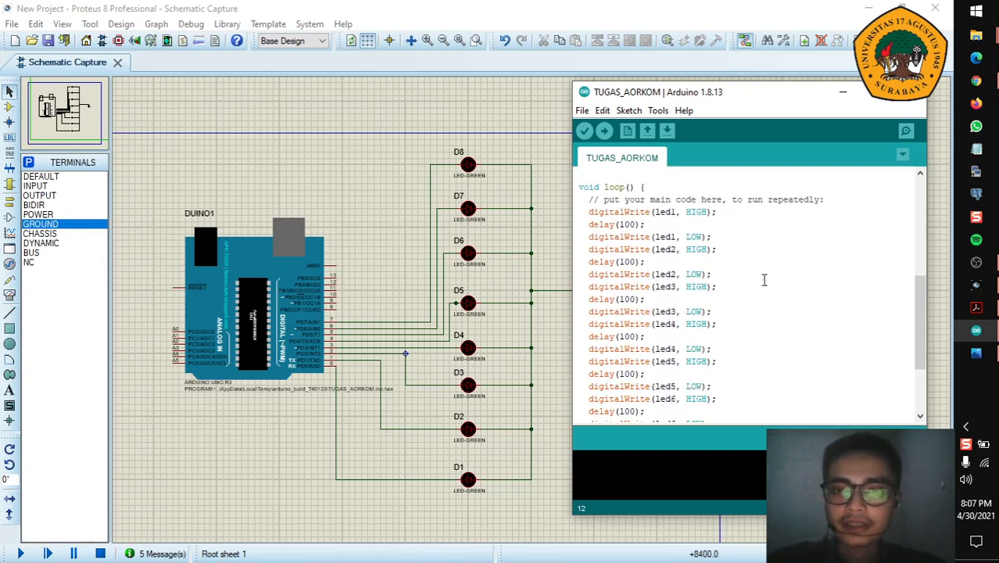
{"action": "left_click", "coordinate": [764, 280]}
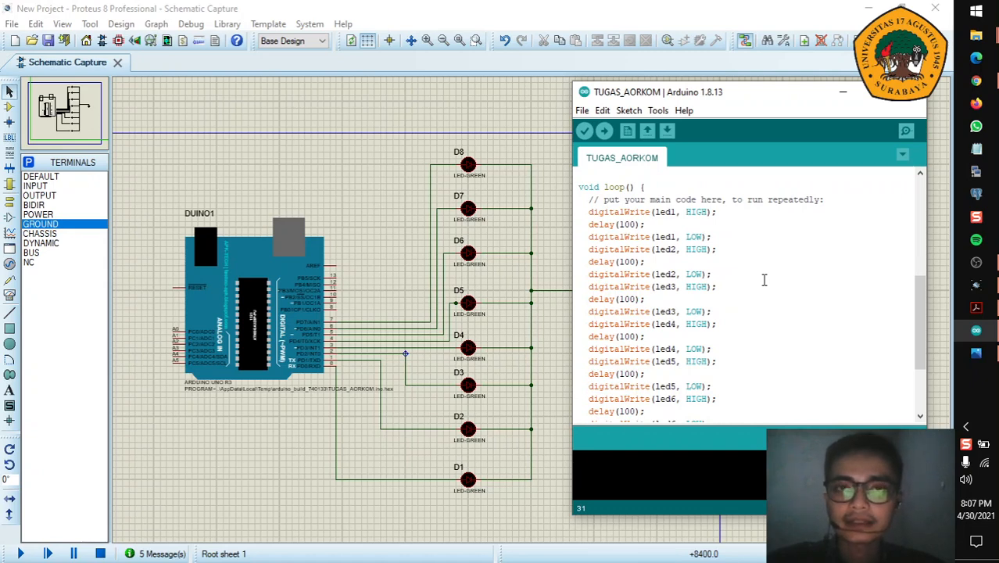
{"action": "scroll", "coordinate": [764, 280], "scroll_direction": "up", "scroll_amount": 4}
{"action": "left_click", "coordinate": [677, 261]}
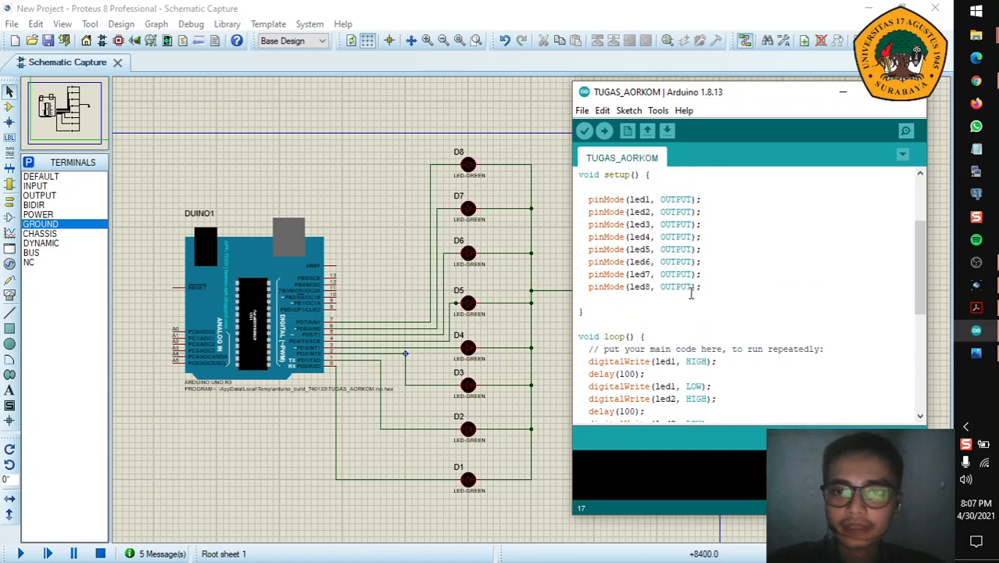
{"action": "left_click", "coordinate": [675, 271]}
{"action": "left_click_drag", "start_coordinate": [692, 286], "coordinate": [682, 286]}
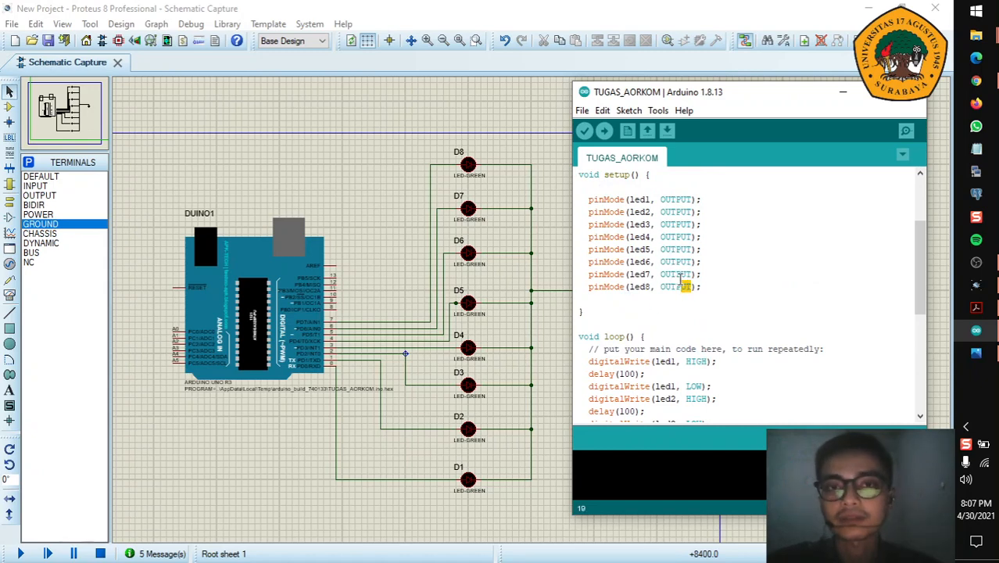
Examine the first lines of loop(), where led1 is written HIGH and followed by delay(100).
{"action": "scroll", "coordinate": [680, 279], "scroll_direction": "down", "scroll_amount": 1}
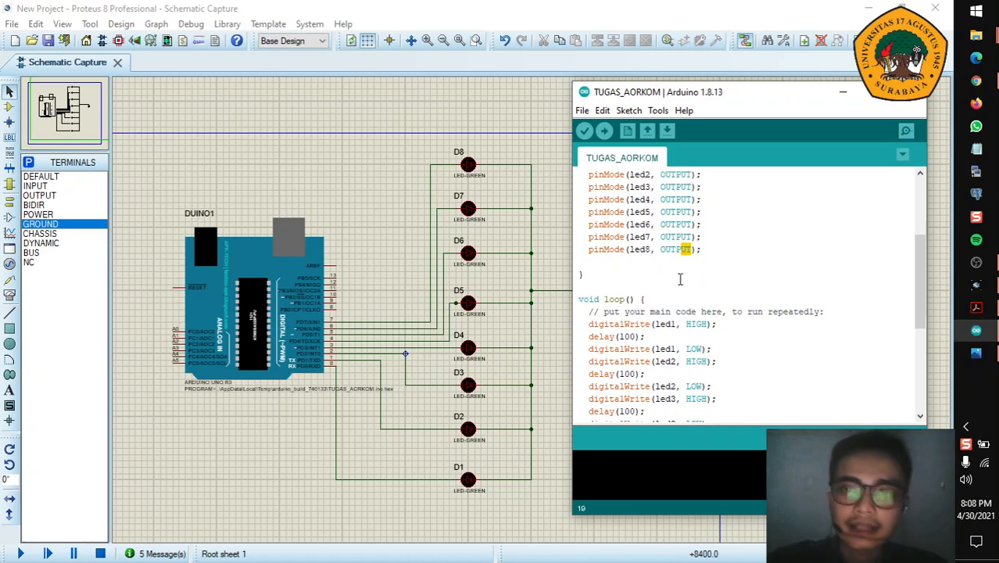
{"action": "scroll", "coordinate": [680, 279], "scroll_direction": "down", "scroll_amount": 2}
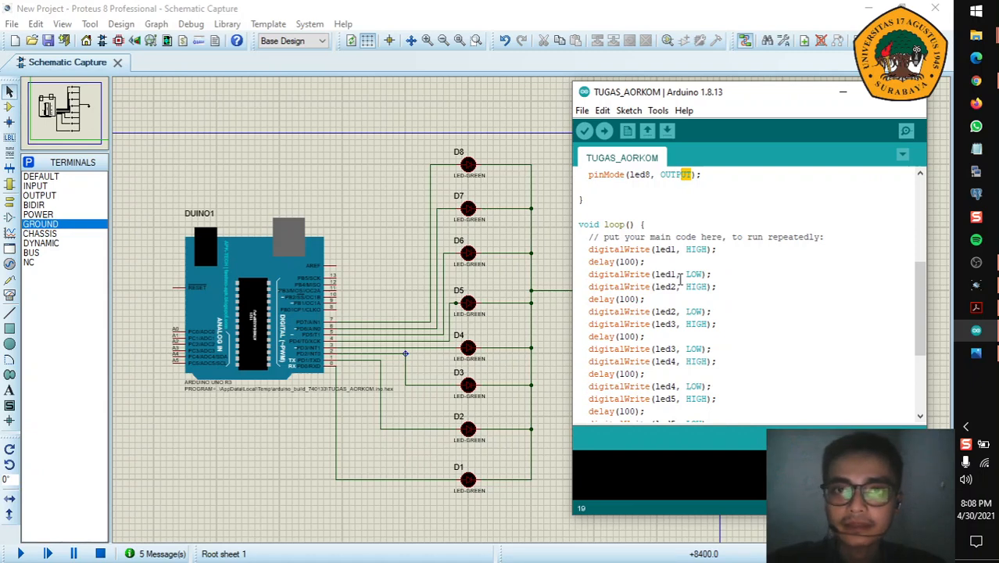
{"action": "scroll", "coordinate": [680, 279], "scroll_direction": "down", "scroll_amount": 1}
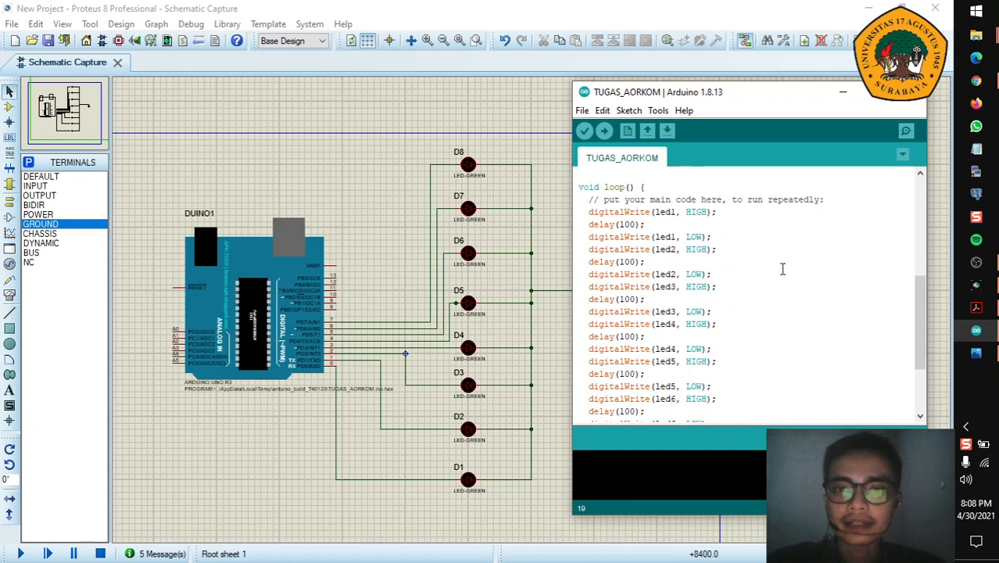
{"action": "left_click", "coordinate": [689, 225]}
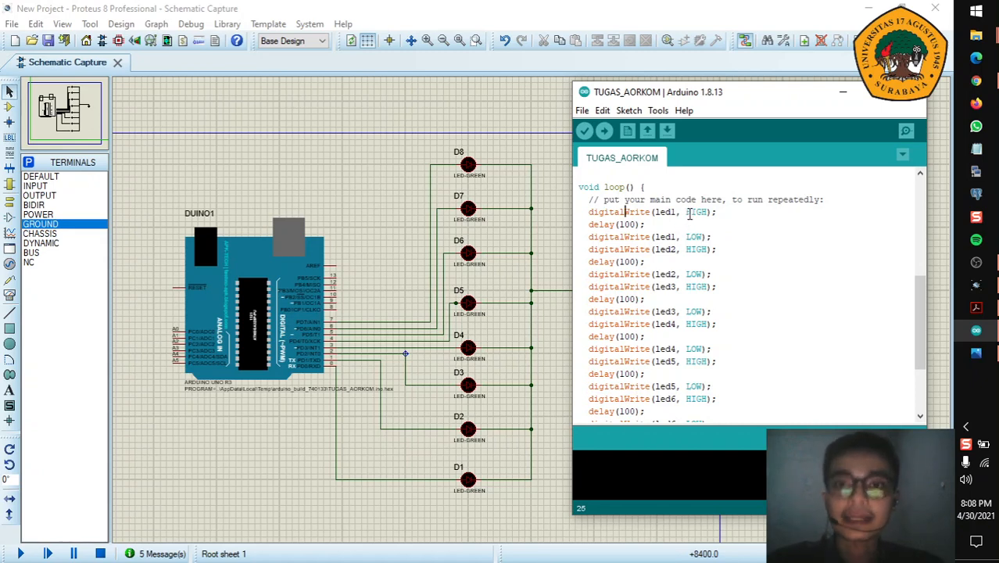
{"action": "left_click", "coordinate": [625, 224]}
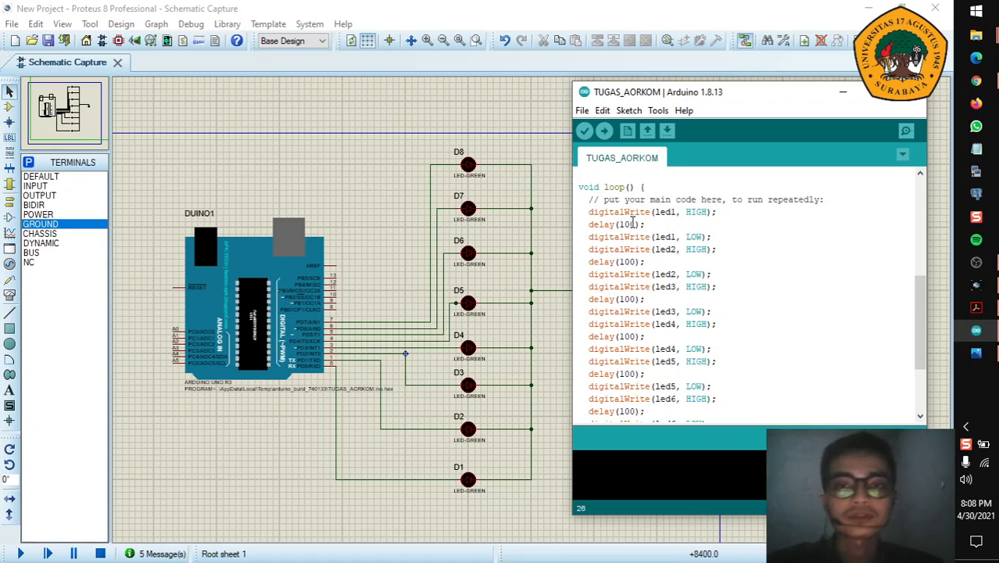
{"action": "left_click_drag", "start_coordinate": [659, 212], "coordinate": [692, 213]}
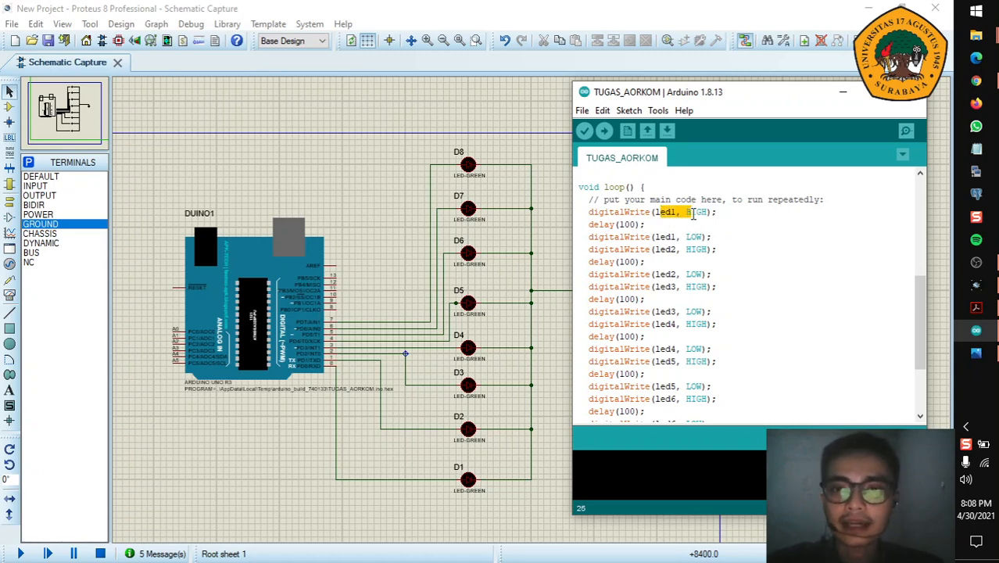
{"action": "left_click", "coordinate": [643, 224]}
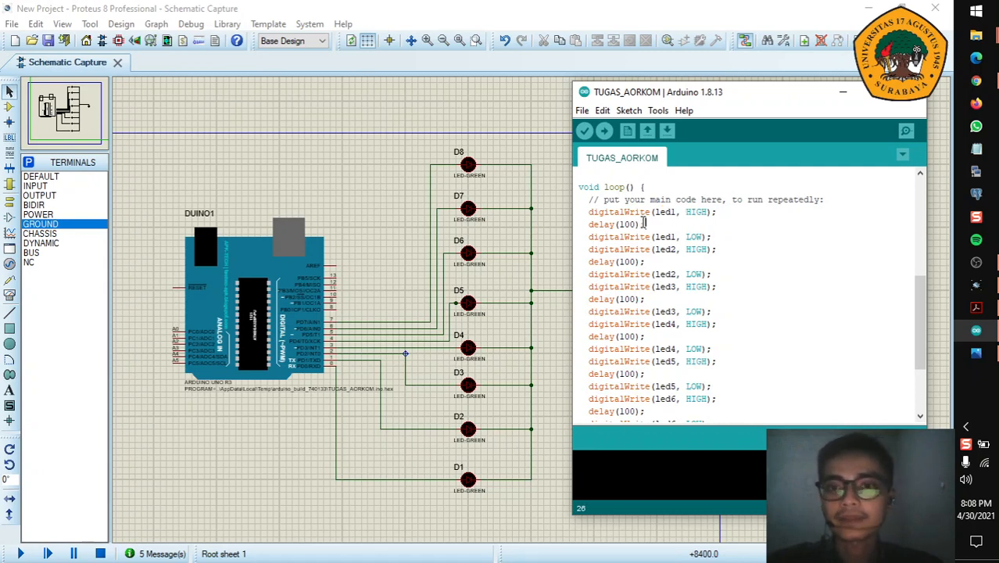
Trace the sequence in loop() from led1 HIGH through the delay to led1 LOW and led2 HIGH.
{"action": "left_click_drag", "start_coordinate": [646, 237], "coordinate": [691, 237]}
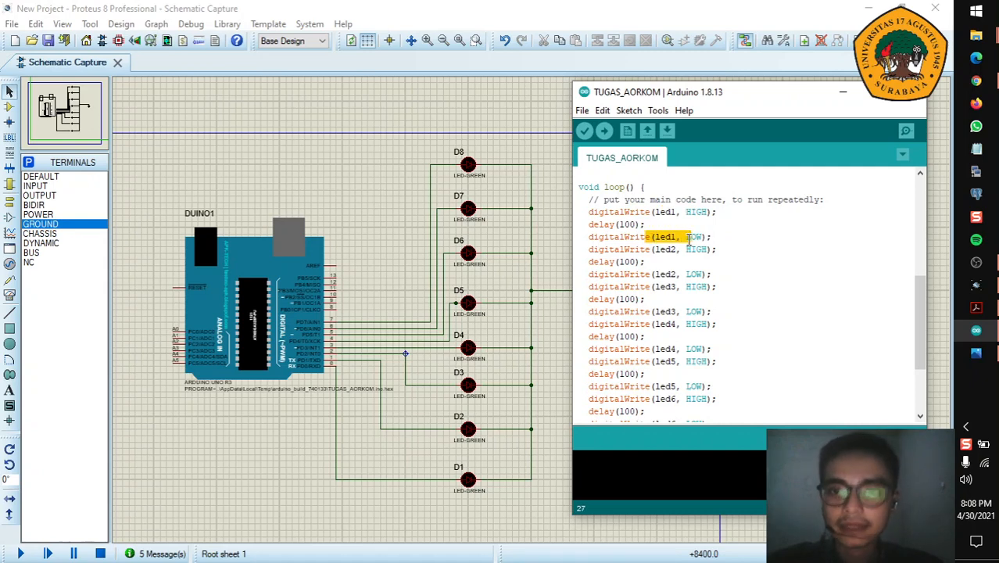
{"action": "left_click", "coordinate": [660, 250]}
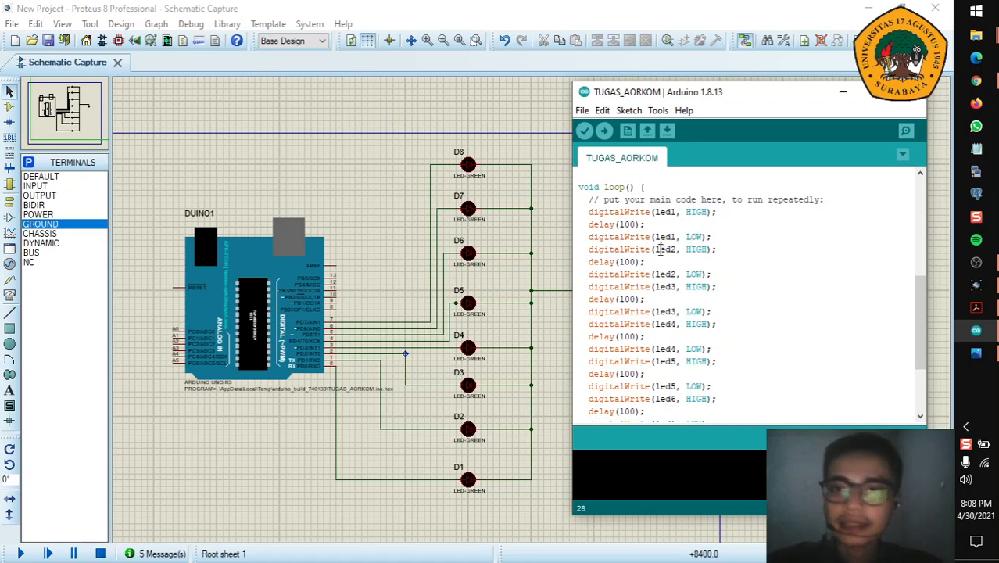
{"action": "left_click_drag", "start_coordinate": [661, 250], "coordinate": [700, 251]}
{"action": "left_click", "coordinate": [700, 251]}
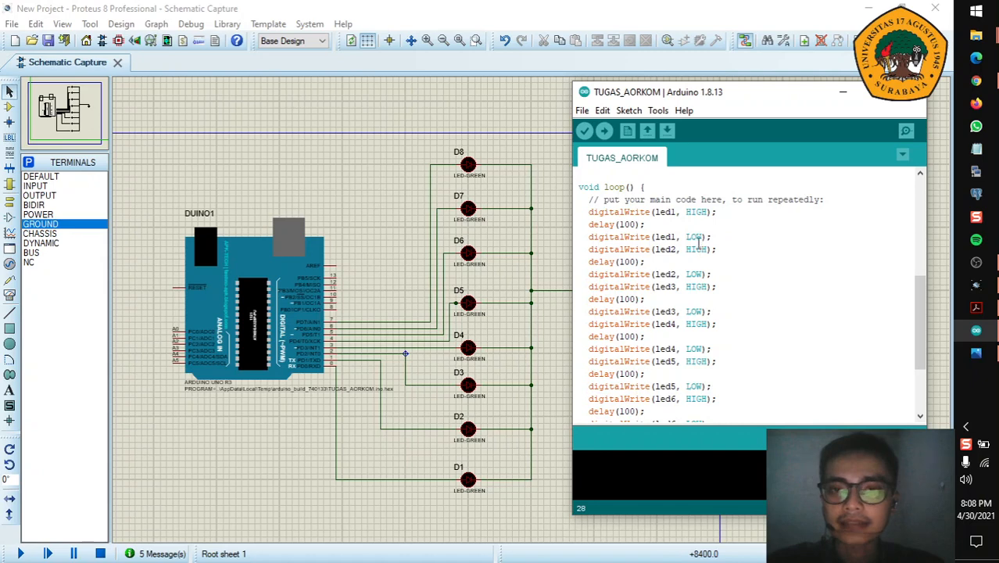
{"action": "left_click_drag", "start_coordinate": [690, 212], "coordinate": [707, 211]}
{"action": "left_click_drag", "start_coordinate": [625, 223], "coordinate": [702, 236]}
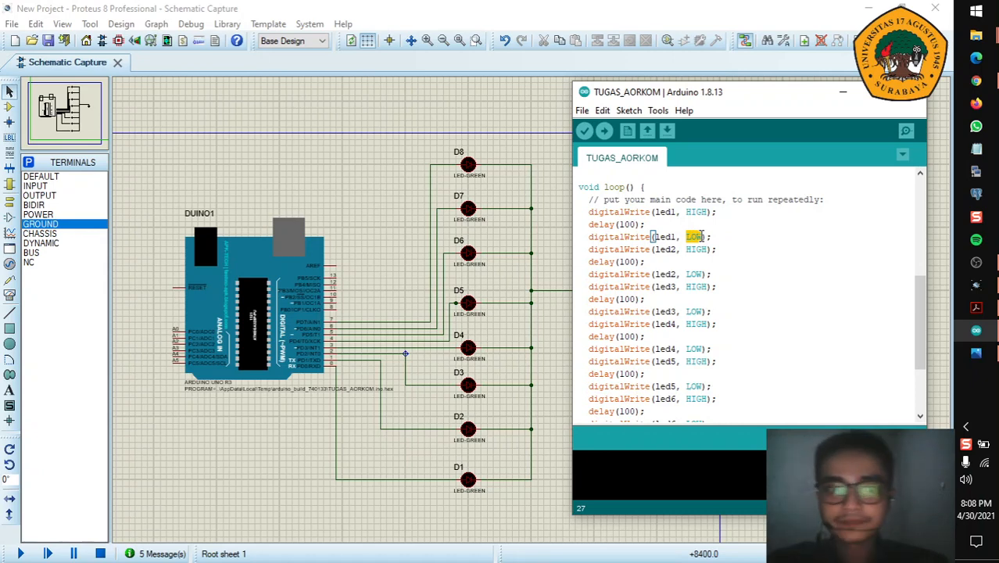
{"action": "left_click_drag", "start_coordinate": [670, 249], "coordinate": [677, 249]}
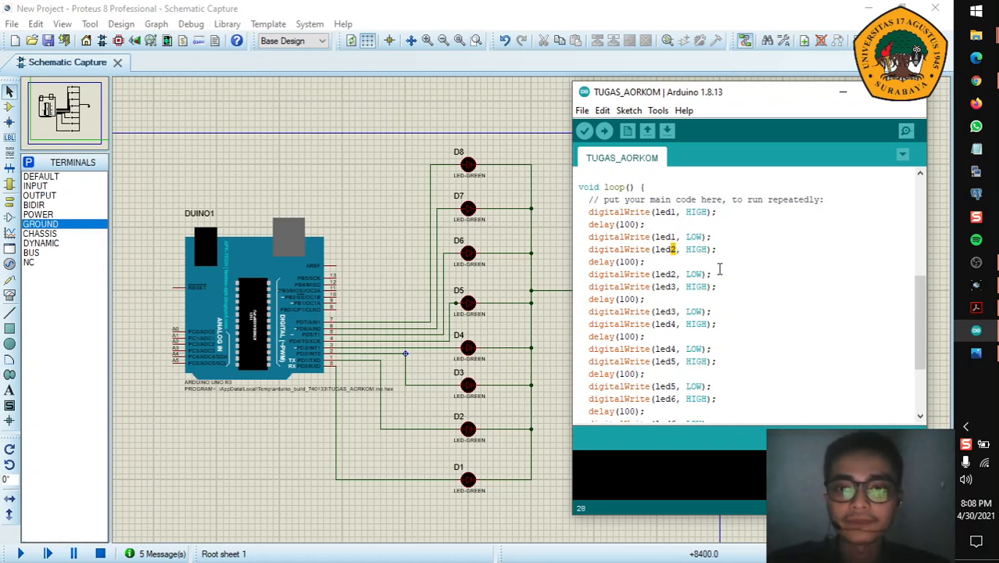
Examine the end of loop(), highlighting the closing delay(600) after led8 is written LOW.
{"action": "scroll", "coordinate": [688, 313], "scroll_direction": "down", "scroll_amount": 3}
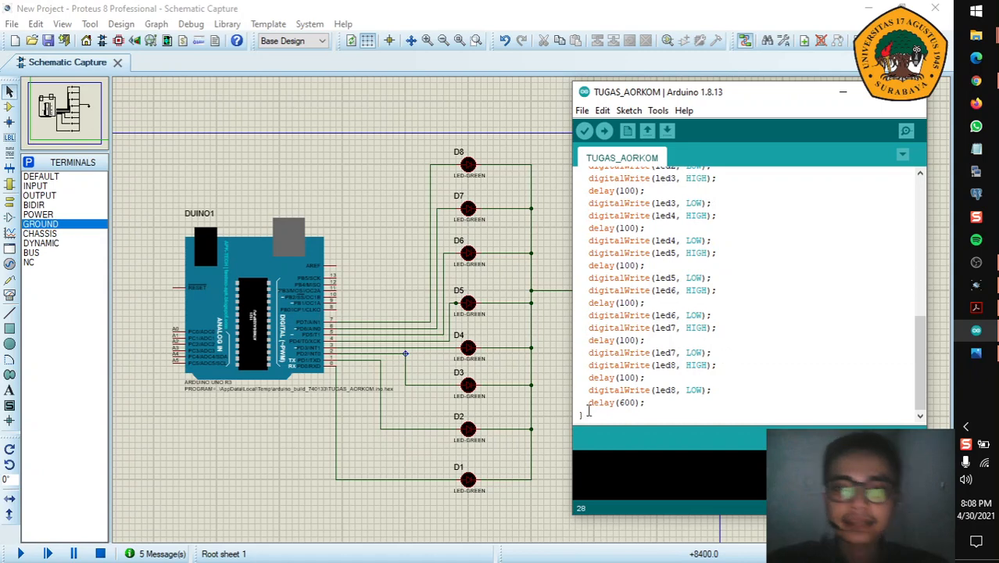
{"action": "left_click_drag", "start_coordinate": [589, 402], "coordinate": [642, 402]}
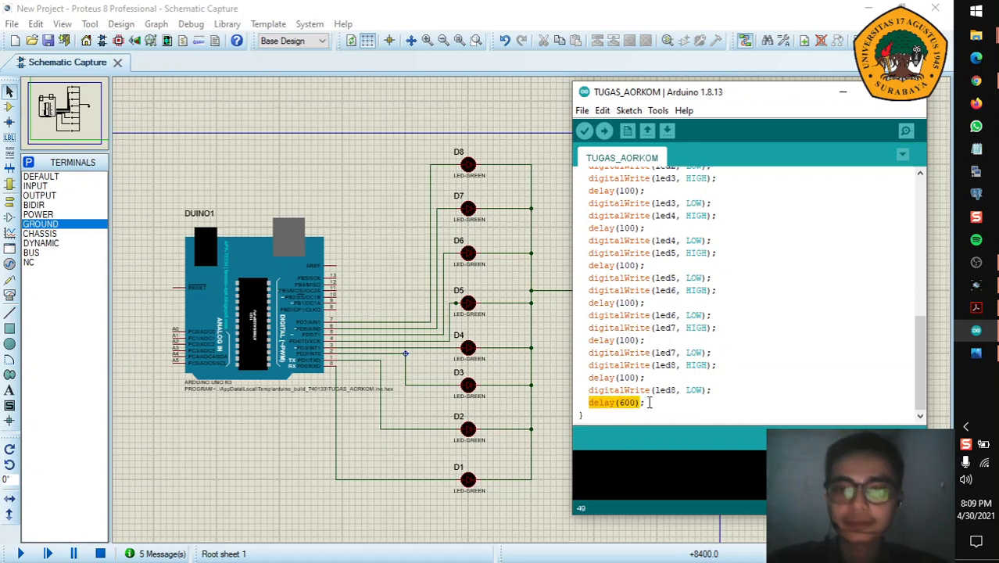
{"action": "left_click", "coordinate": [648, 402]}
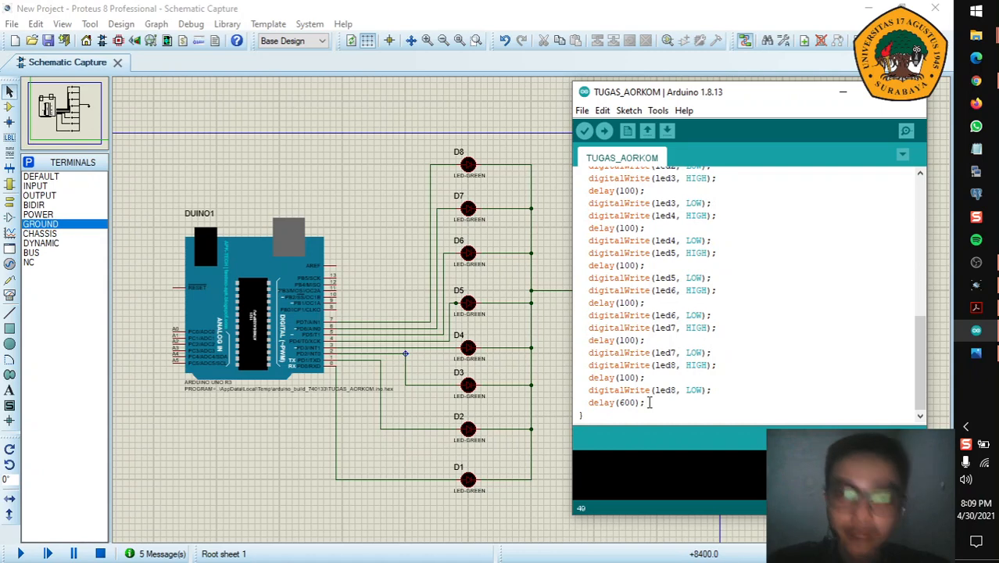
Return to the start of the sketch and review the led1 to led8 declarations above setup().
{"action": "scroll", "coordinate": [729, 351], "scroll_direction": "up", "scroll_amount": 12}
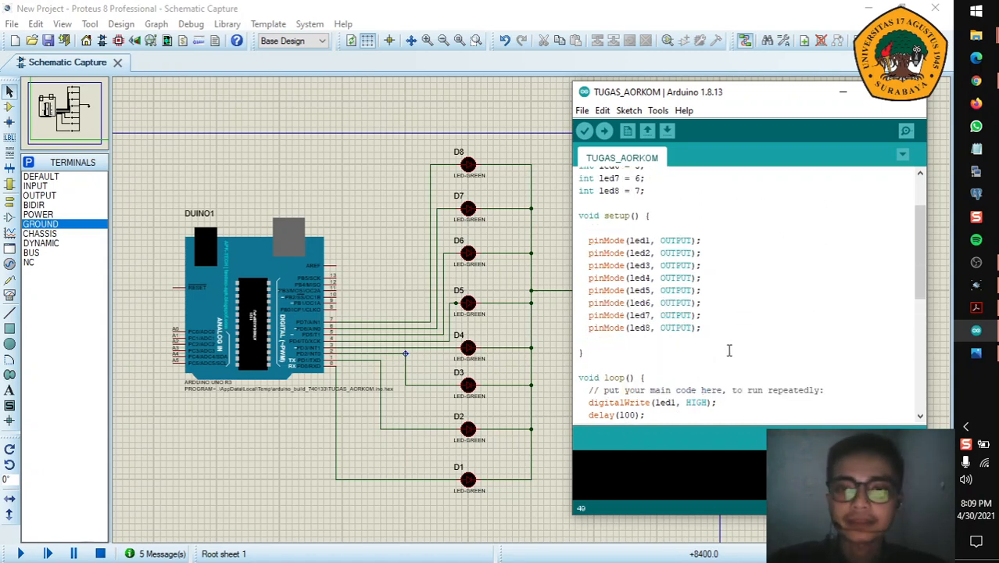
{"action": "left_click", "coordinate": [686, 310]}
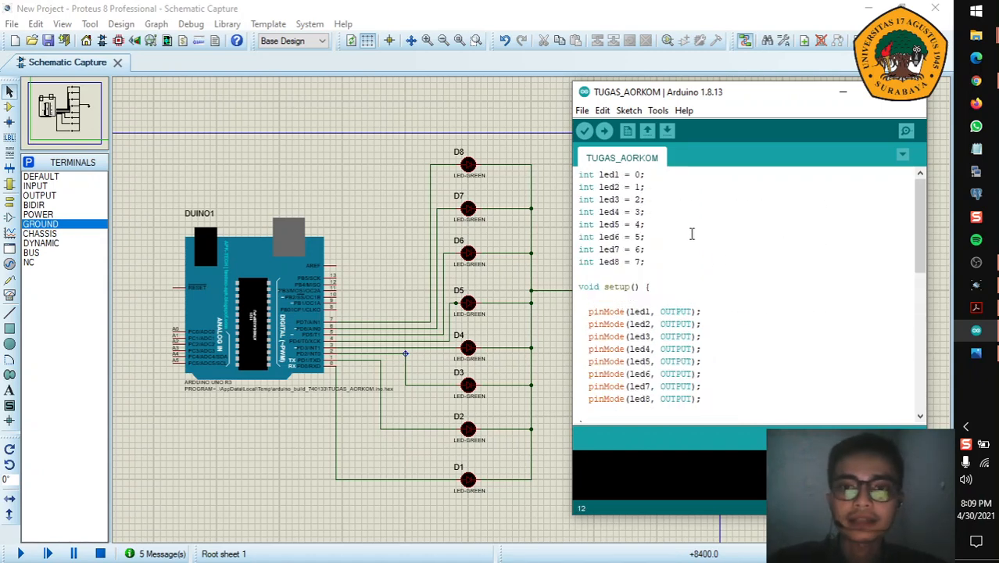
{"action": "left_click", "coordinate": [707, 273]}
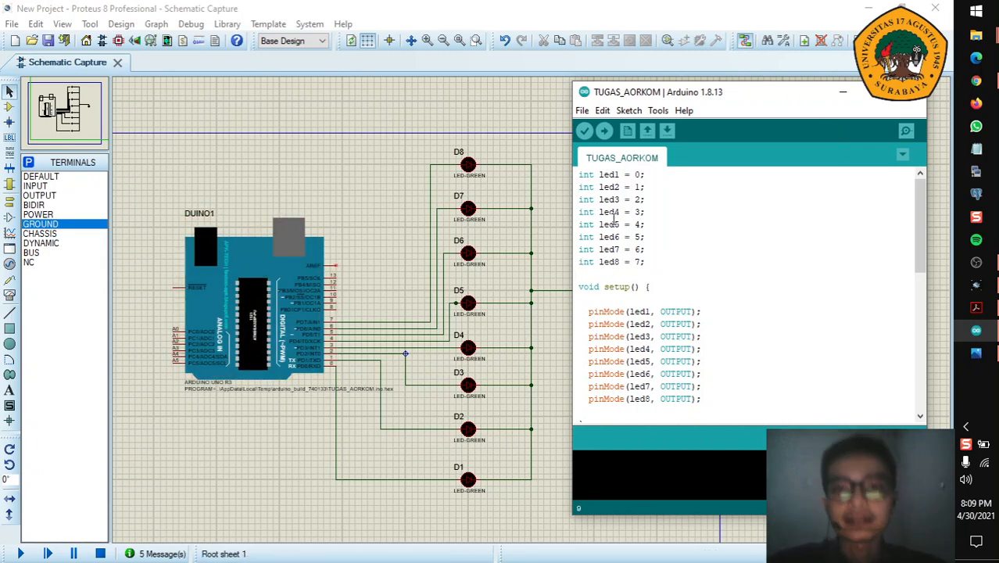
{"action": "left_click", "coordinate": [742, 227]}
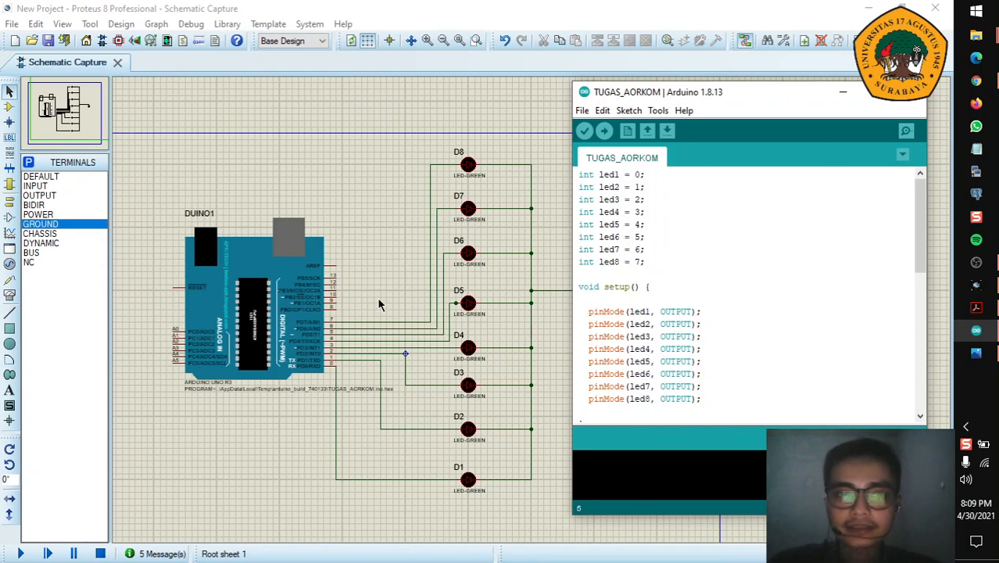
Switch to Proteus, open the file browser for the Arduino Uno's Program File property, and bring up the TUGAS_AORKOM sketch for reference.
{"action": "left_click", "coordinate": [355, 201]}
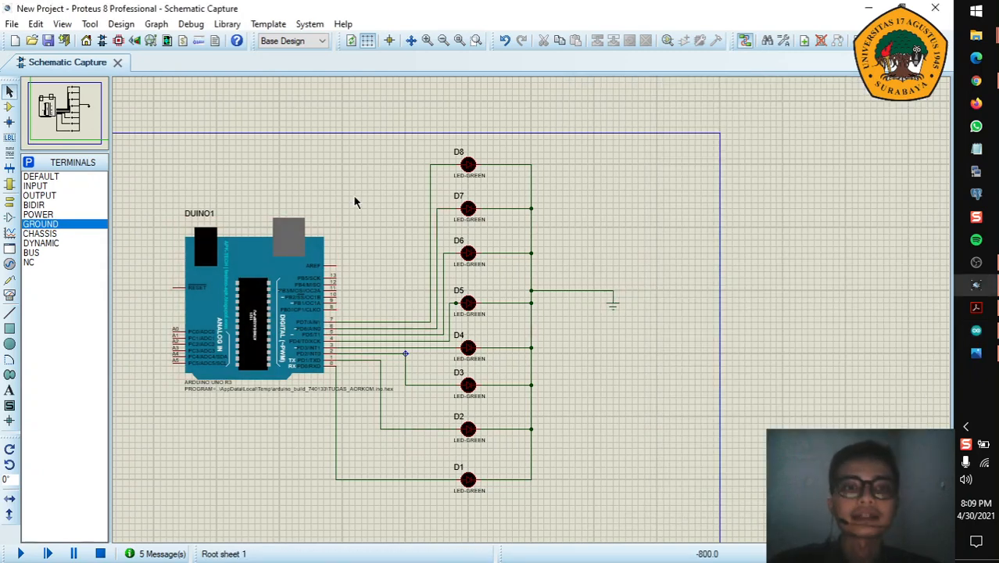
{"action": "double_click", "coordinate": [250, 328]}
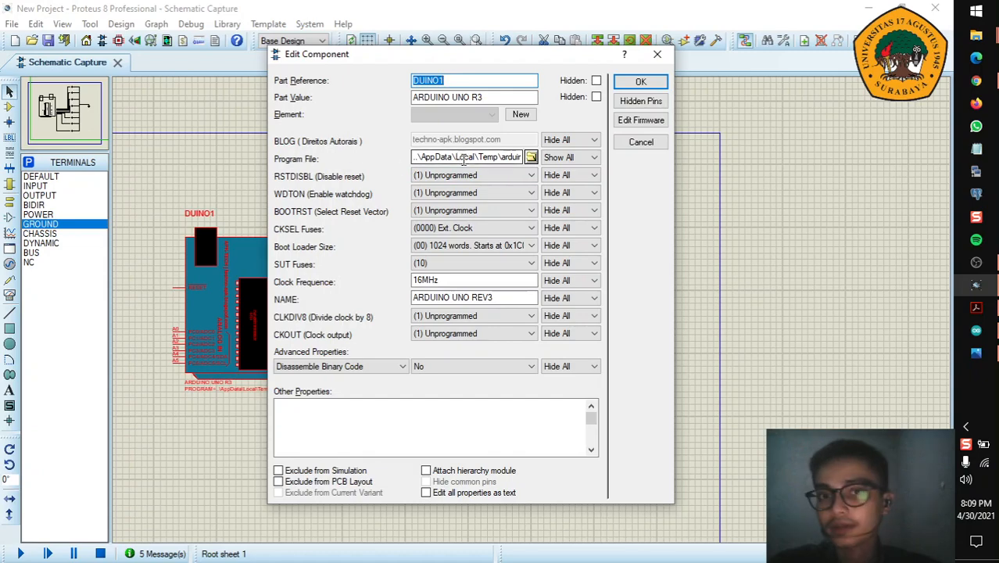
{"action": "left_click", "coordinate": [531, 158]}
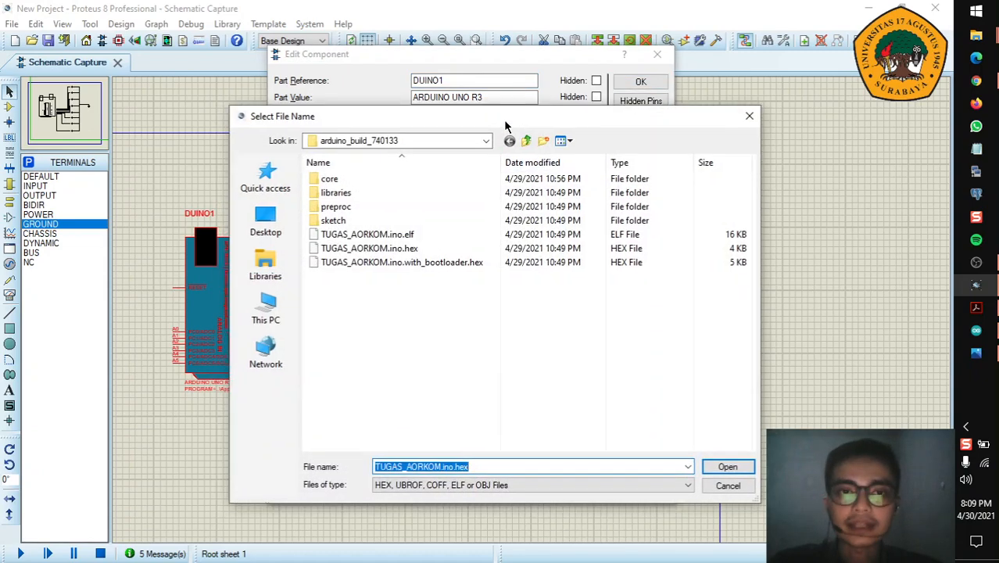
{"action": "left_click", "coordinate": [486, 141]}
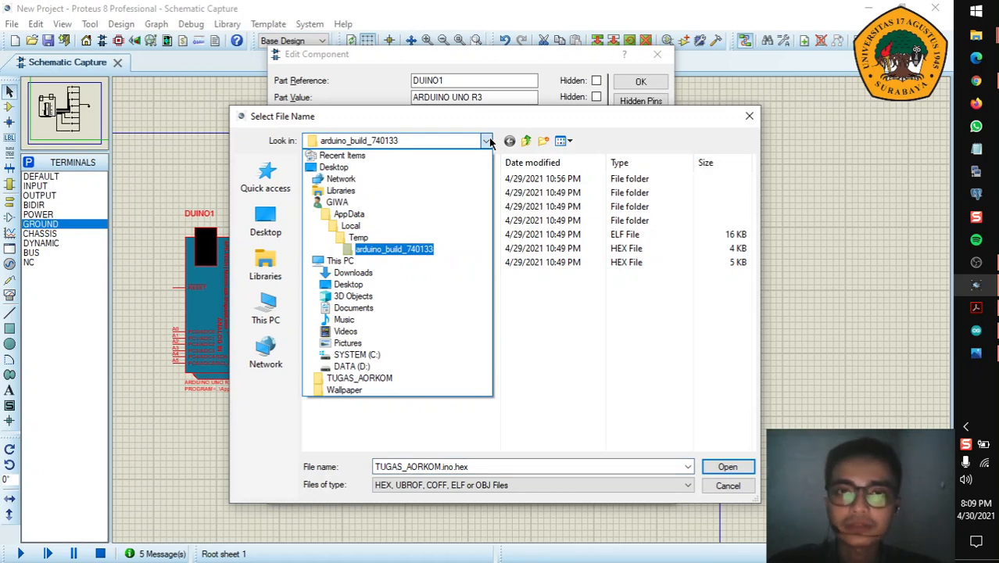
{"action": "left_click", "coordinate": [976, 330]}
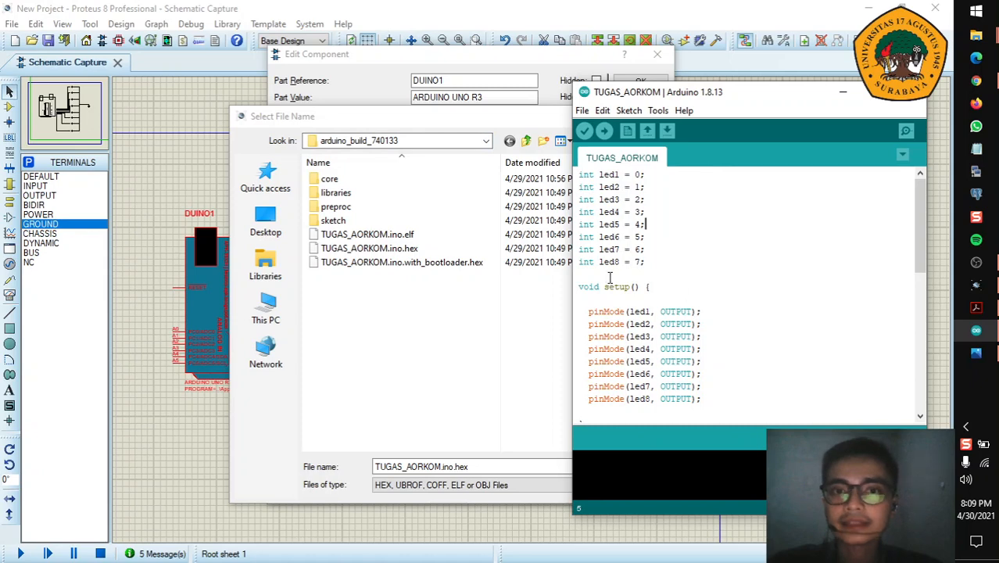
Browse from the SYSTEM (C:) drive through Users into the user's profile folder in the file browser.
{"action": "left_click", "coordinate": [484, 141]}
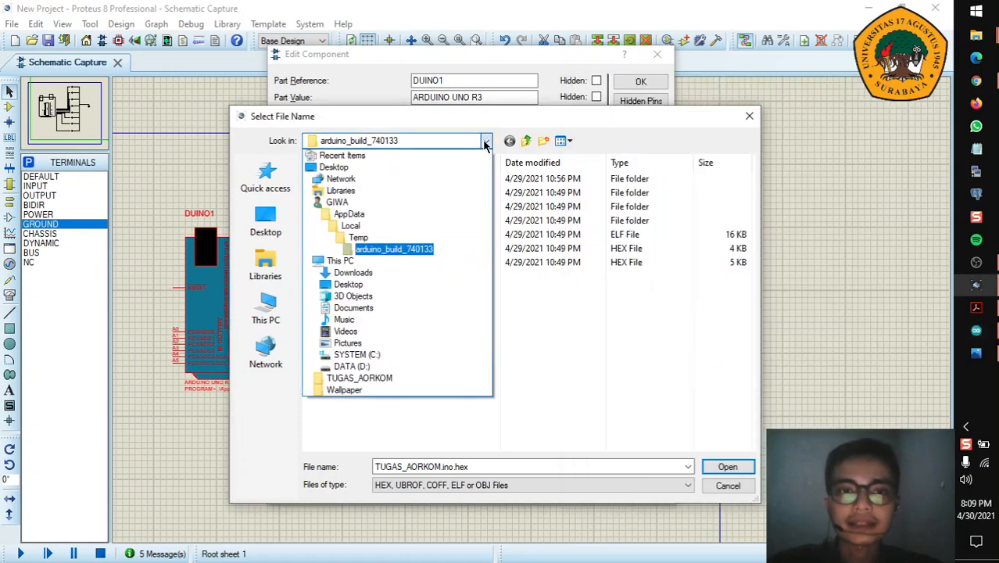
{"action": "left_click", "coordinate": [357, 355]}
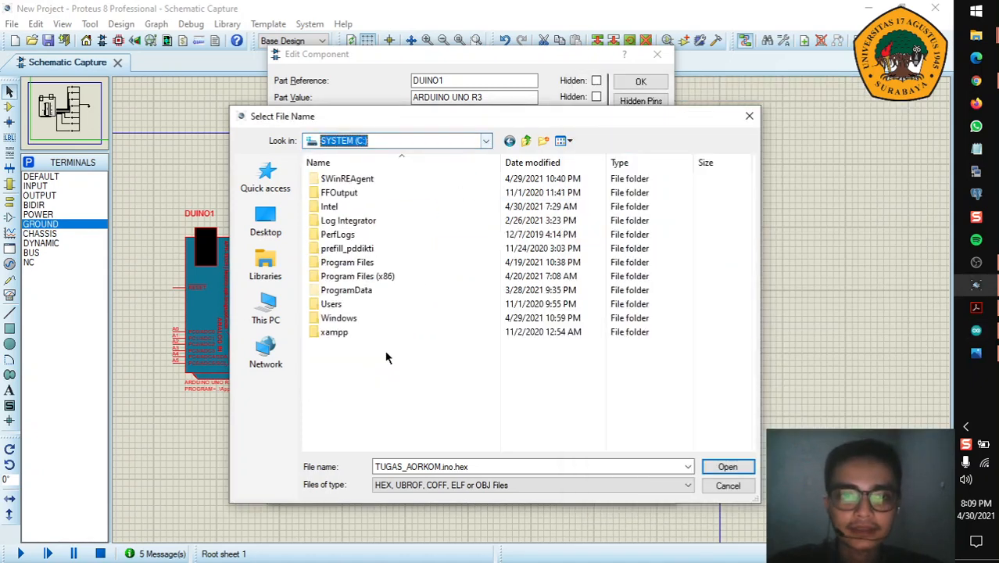
{"action": "double_click", "coordinate": [358, 302]}
{"action": "left_click", "coordinate": [340, 196]}
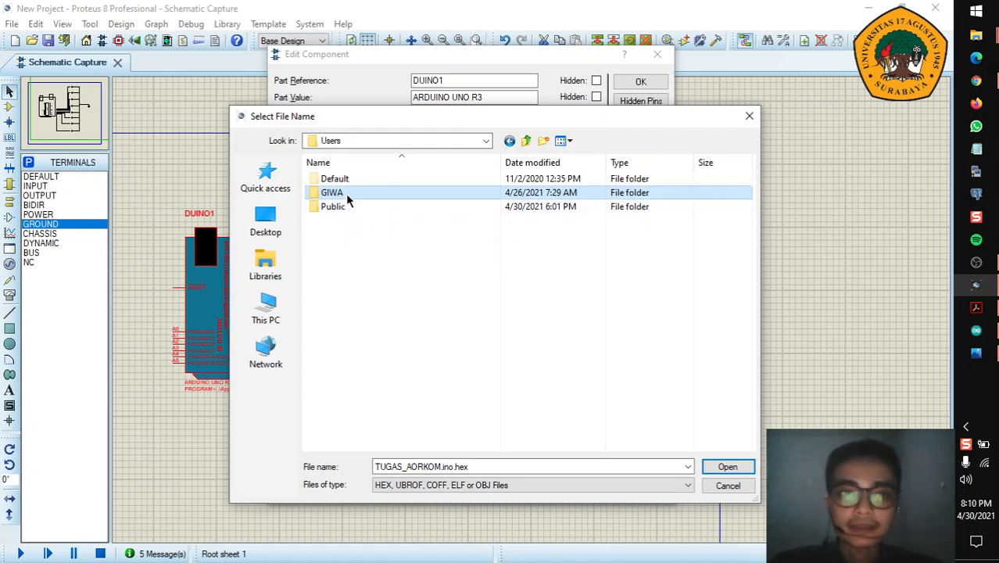
{"action": "double_click", "coordinate": [345, 193]}
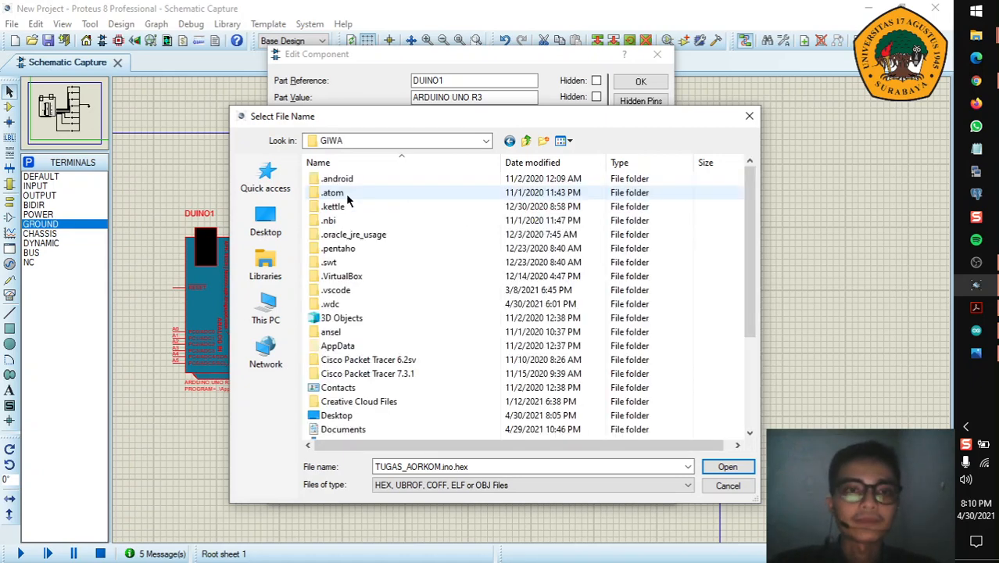
Continue from the profile folder through AppData and Local into the Temp folder.
{"action": "left_click", "coordinate": [362, 348]}
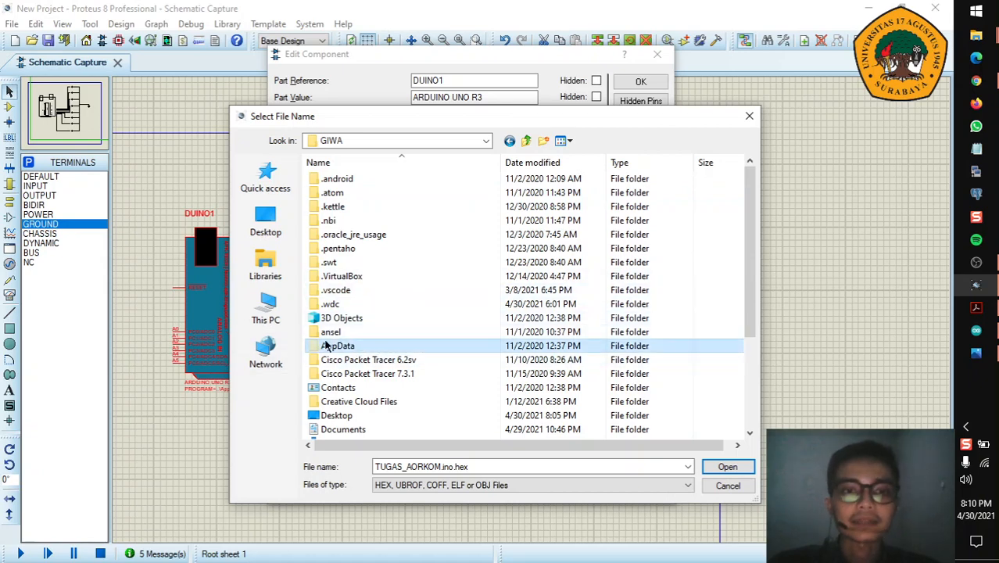
{"action": "double_click", "coordinate": [383, 349]}
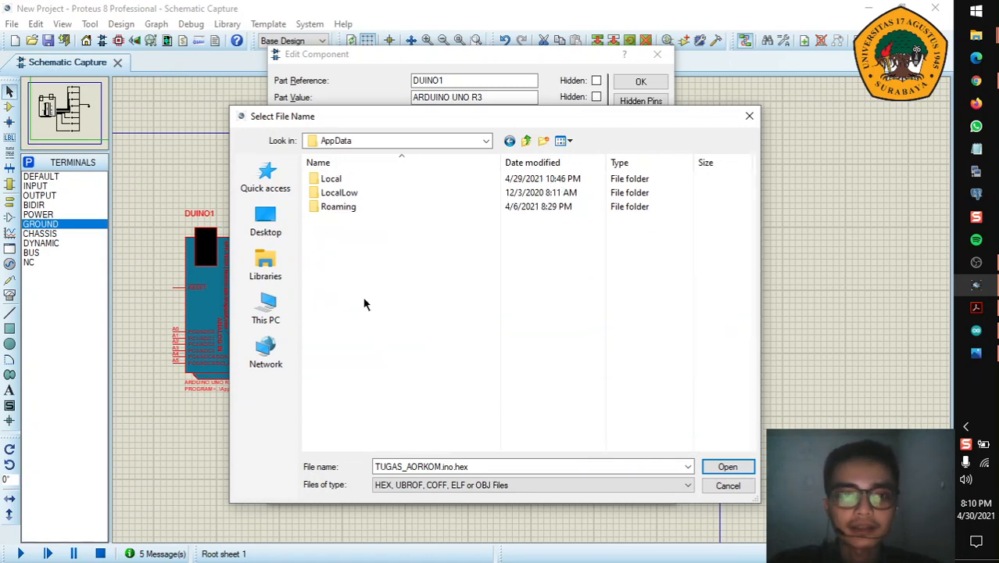
{"action": "double_click", "coordinate": [351, 184]}
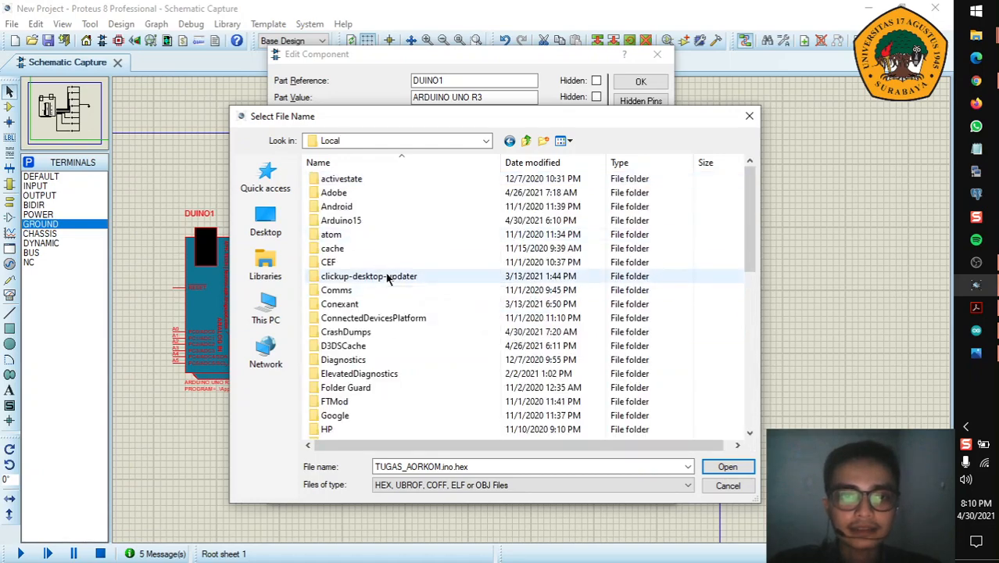
{"action": "scroll", "coordinate": [388, 278], "scroll_direction": "down", "scroll_amount": 9}
{"action": "double_click", "coordinate": [356, 359]}
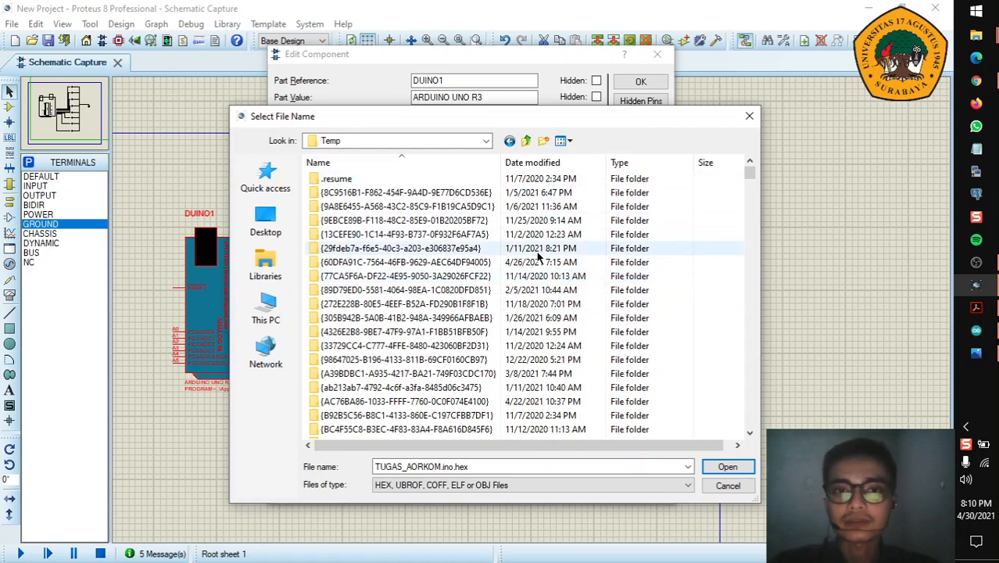
Find the arduino_build_740133 folder inside Temp and open it.
{"action": "scroll", "coordinate": [538, 255], "scroll_direction": "down", "scroll_amount": 6}
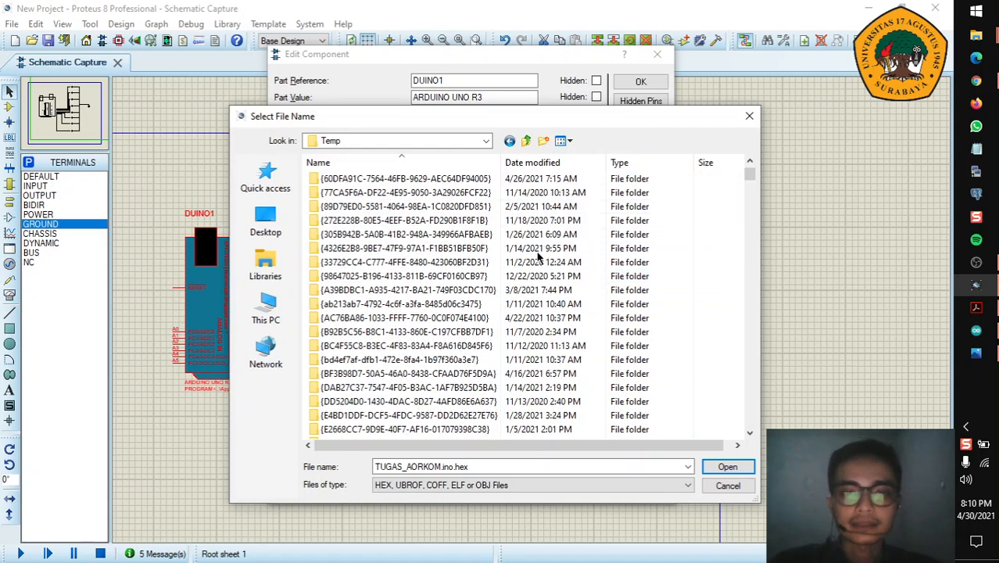
{"action": "scroll", "coordinate": [538, 256], "scroll_direction": "down", "scroll_amount": 6}
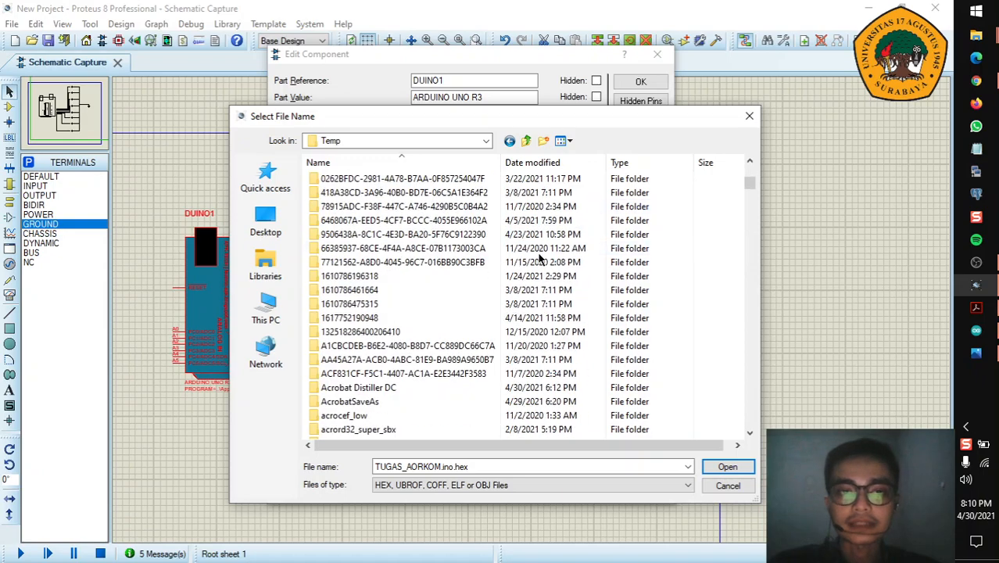
{"action": "scroll", "coordinate": [538, 258], "scroll_direction": "down", "scroll_amount": 4}
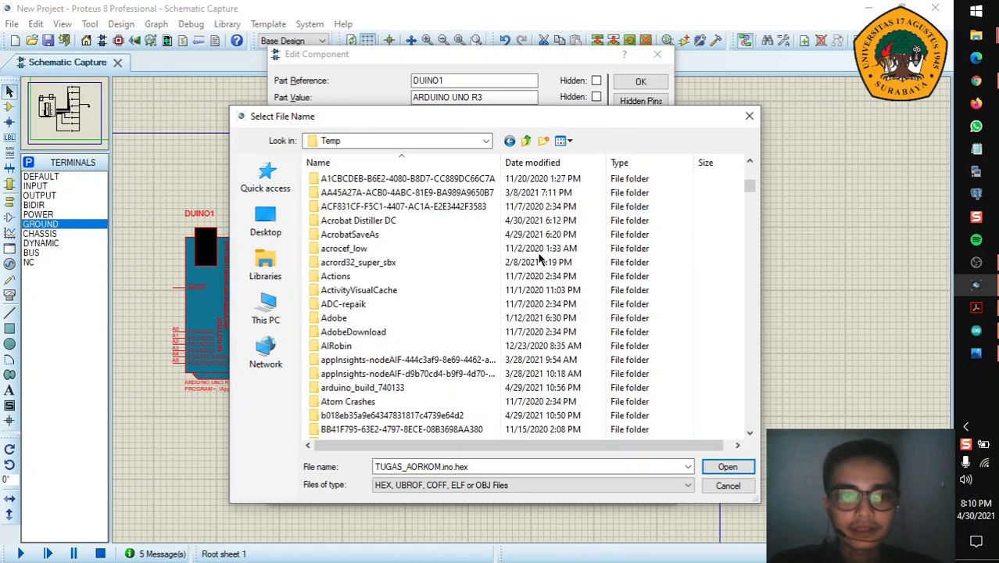
{"action": "scroll", "coordinate": [539, 258], "scroll_direction": "down", "scroll_amount": 1}
{"action": "left_click", "coordinate": [355, 352]}
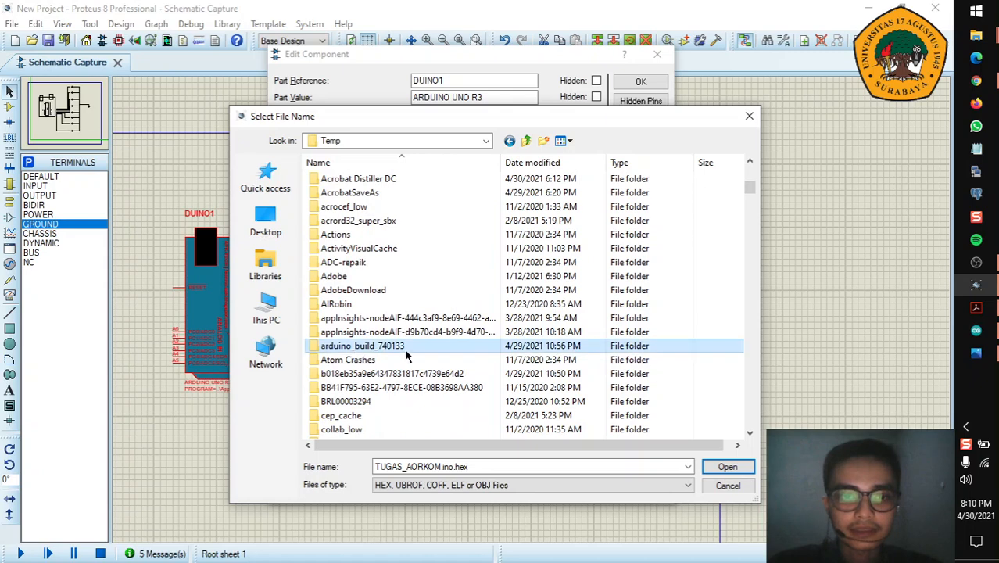
{"action": "double_click", "coordinate": [374, 348]}
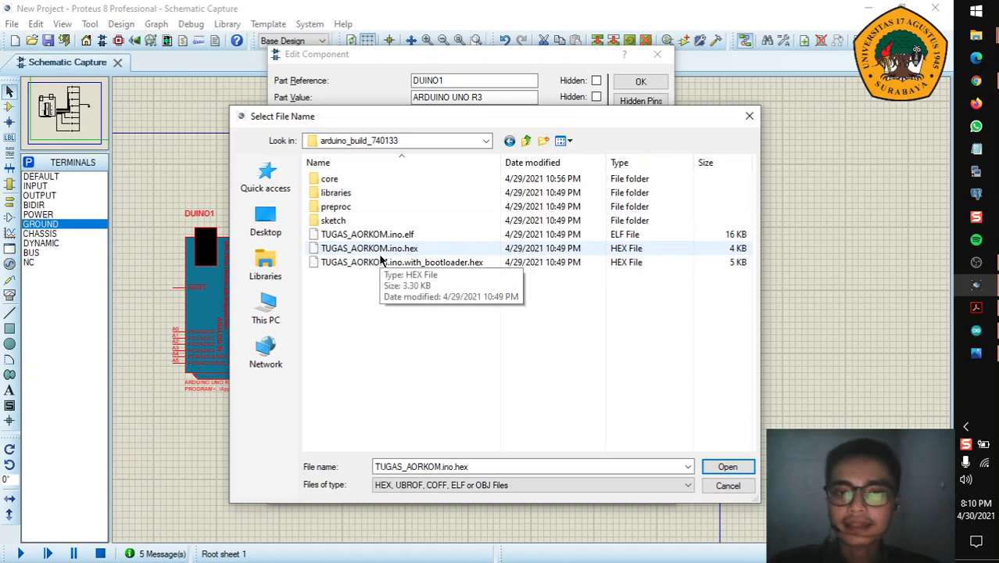
Load TUGAS_AORKOM.ino.hex as the Arduino Uno's Program File and apply the component properties.
{"action": "left_click", "coordinate": [426, 251]}
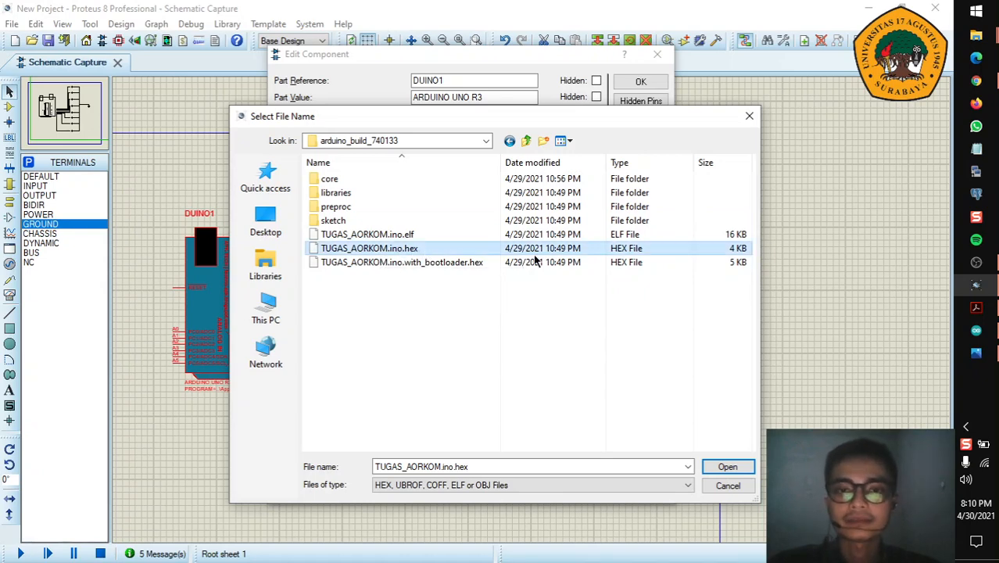
{"action": "left_click", "coordinate": [726, 469]}
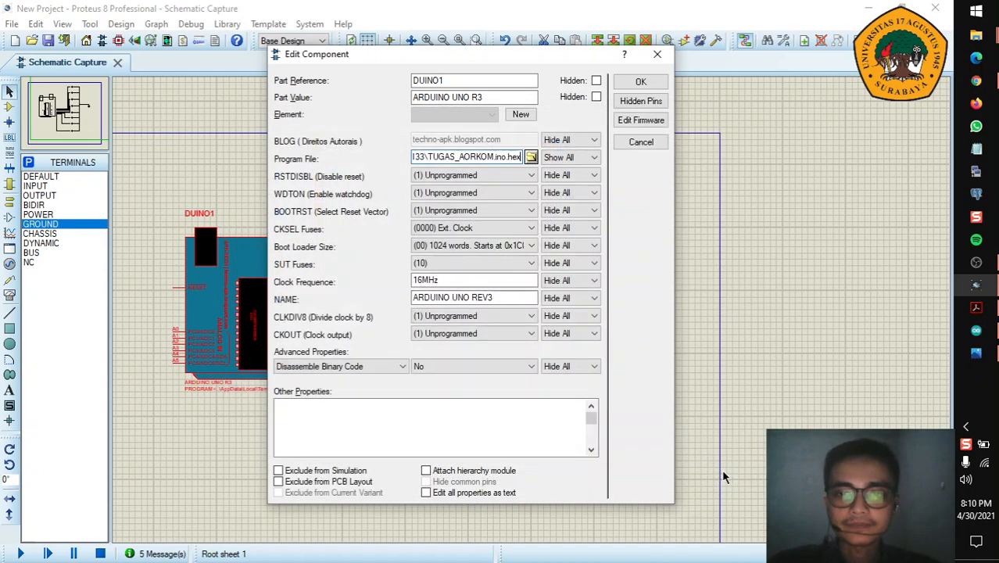
{"action": "left_click", "coordinate": [639, 83]}
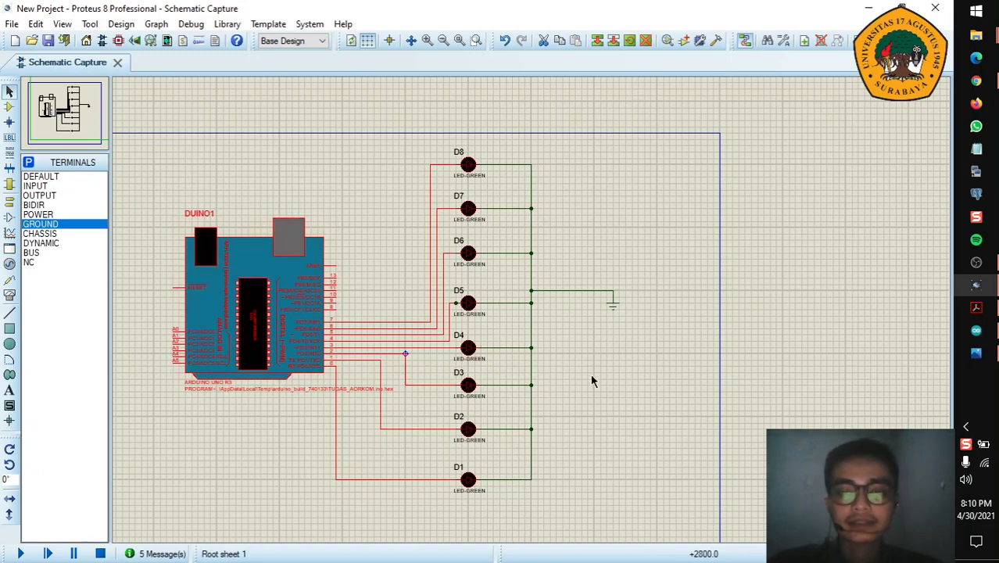
Run the simulation of the eight-LED circuit and switch to Photos to show the title image.
{"action": "left_click", "coordinate": [21, 554]}
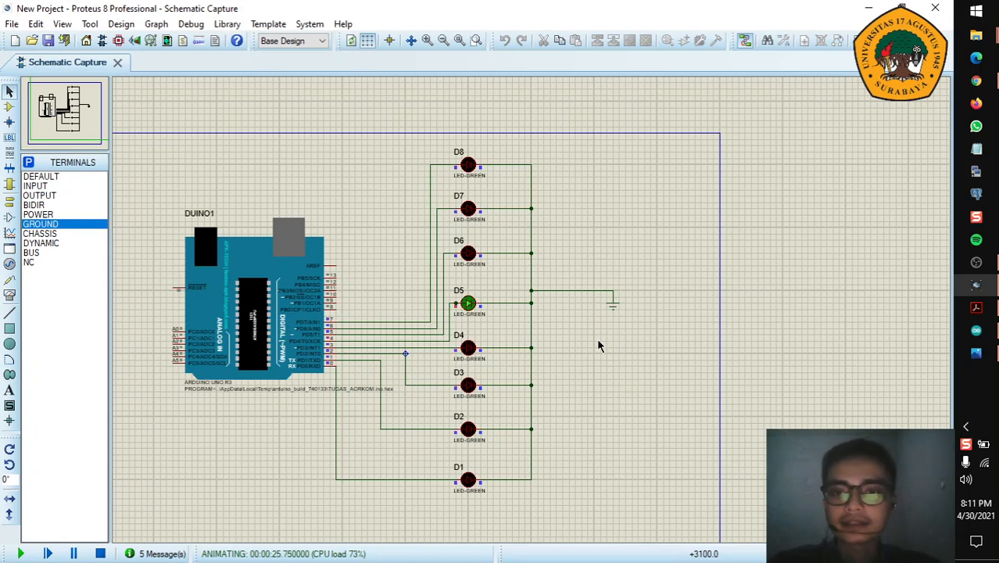
{"action": "left_click", "coordinate": [995, 361]}
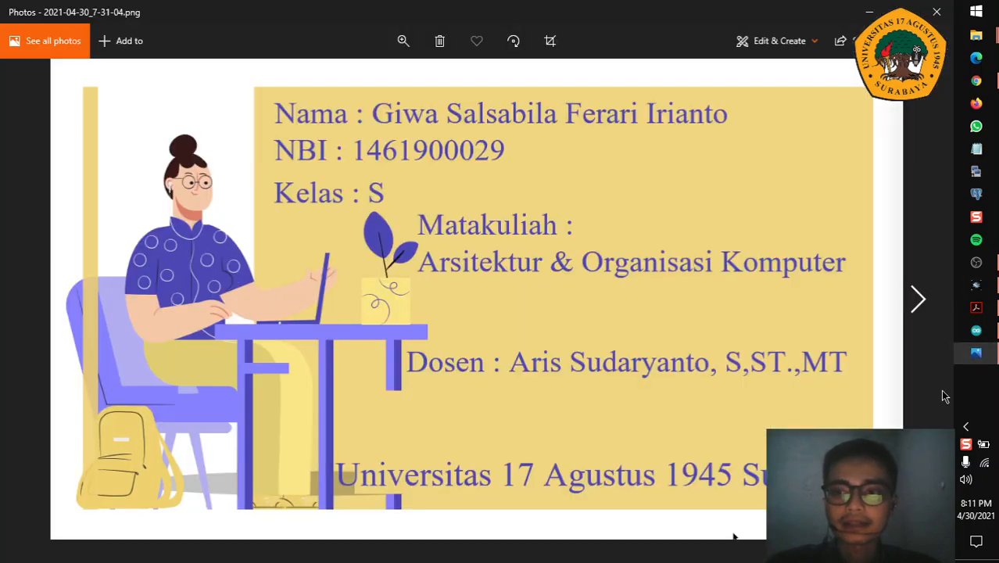